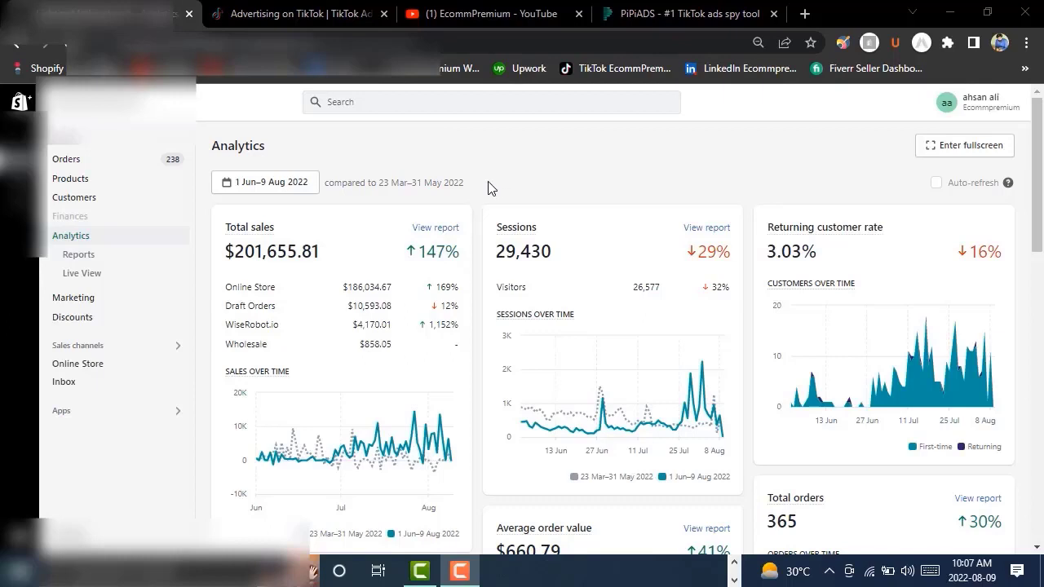
Step: Set the Shopify analytics date range to quarter to date, 1 July to 9 August 2022
click(270, 182)
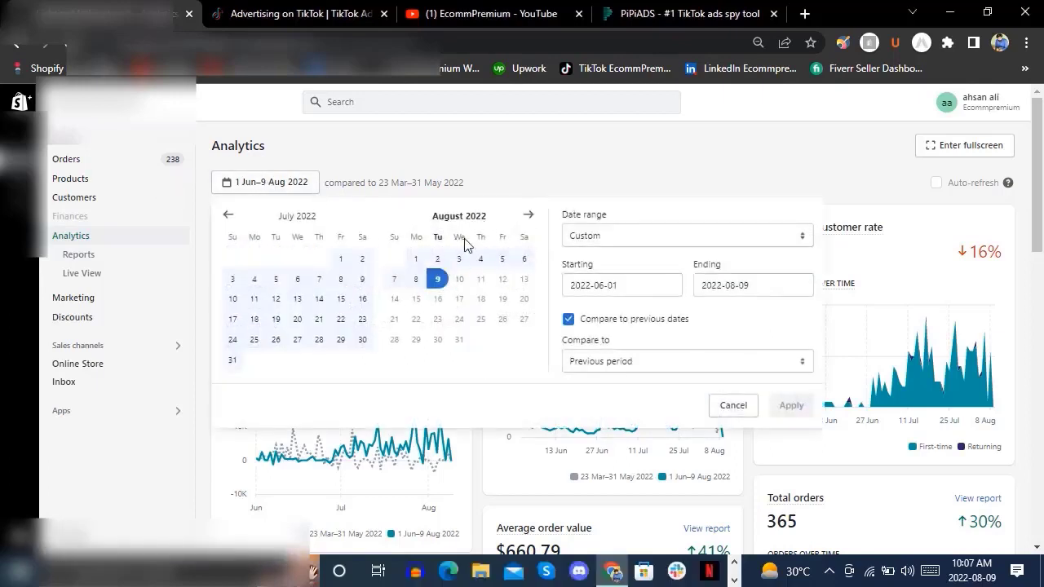
click(339, 259)
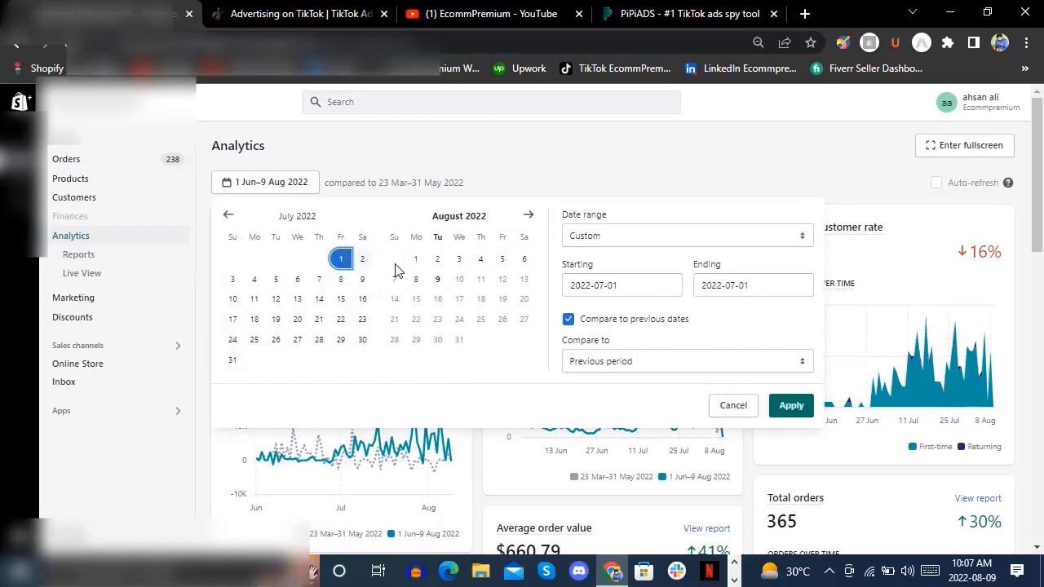
click(438, 280)
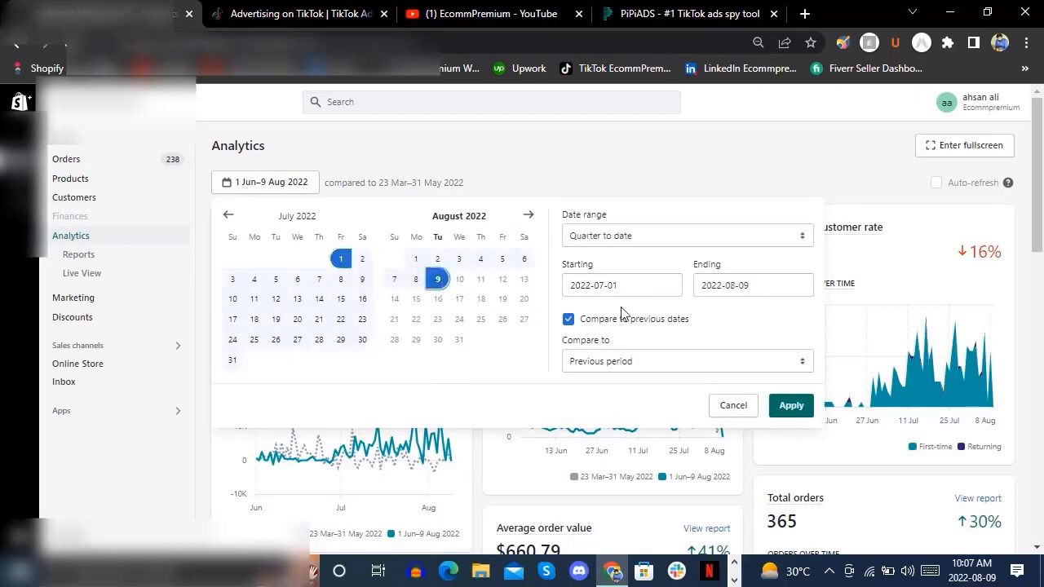
click(796, 405)
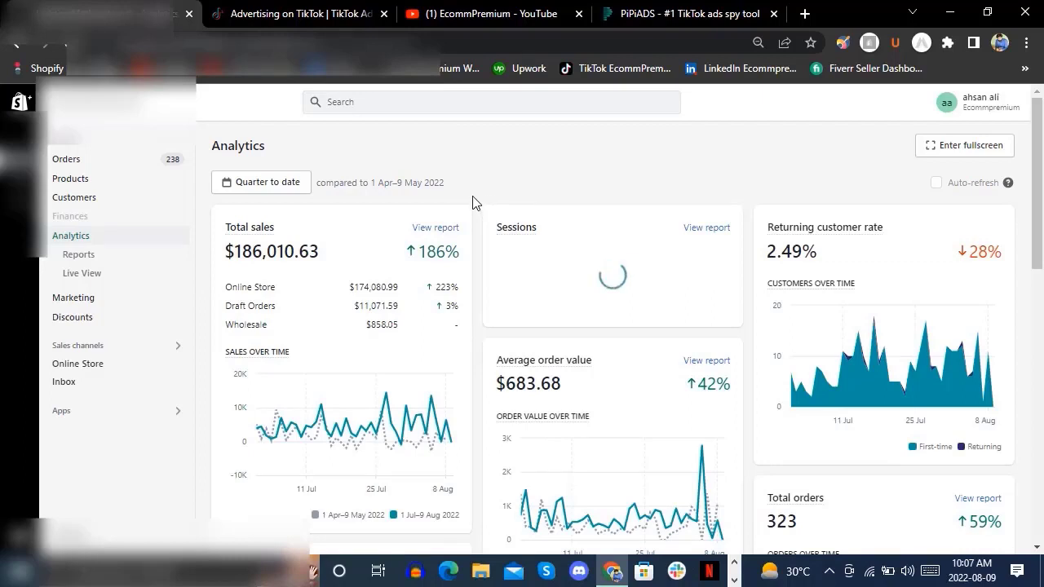
Step: Switch analytics to the Last 7 days preset with no comparison, then go to TikTok Ads
scroll(474, 209, down, 1)
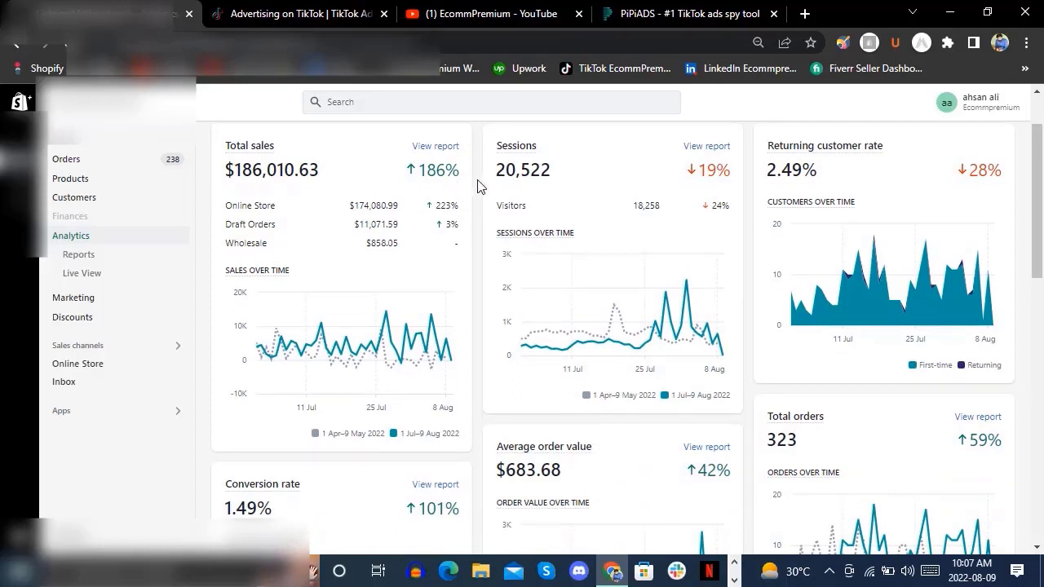
scroll(478, 196, down, 1)
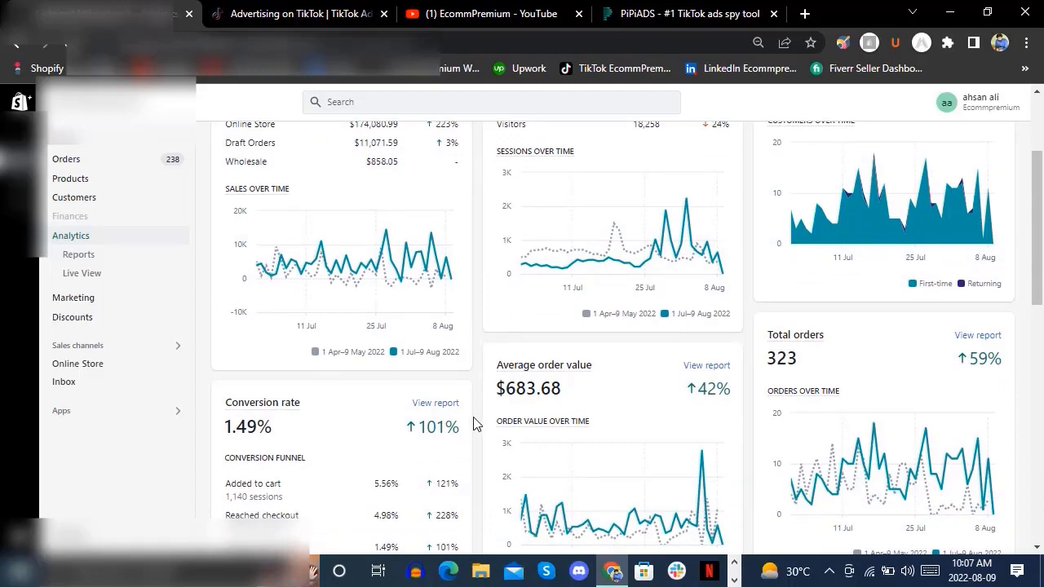
scroll(475, 424, up, 2)
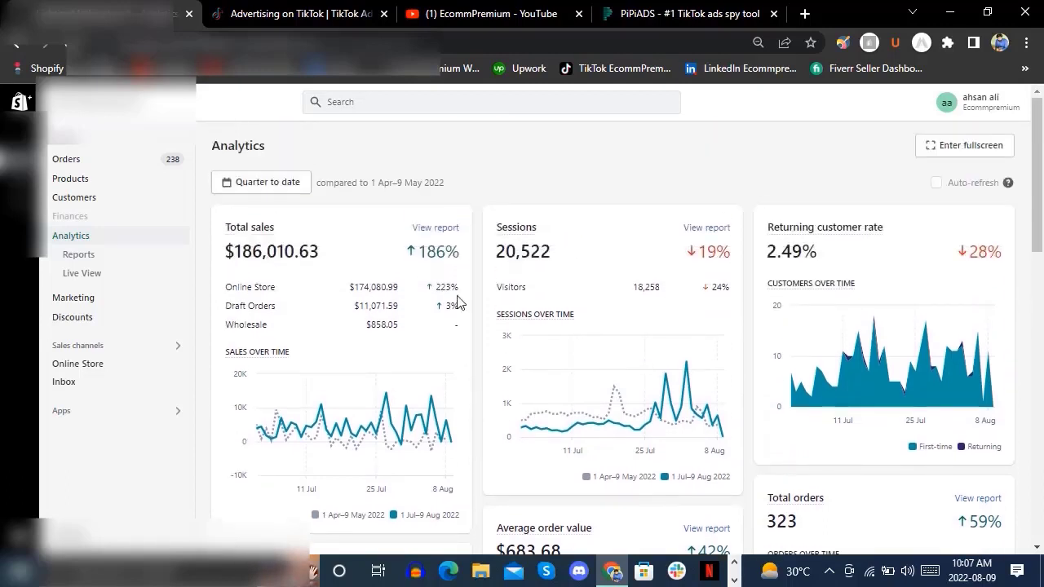
click(271, 186)
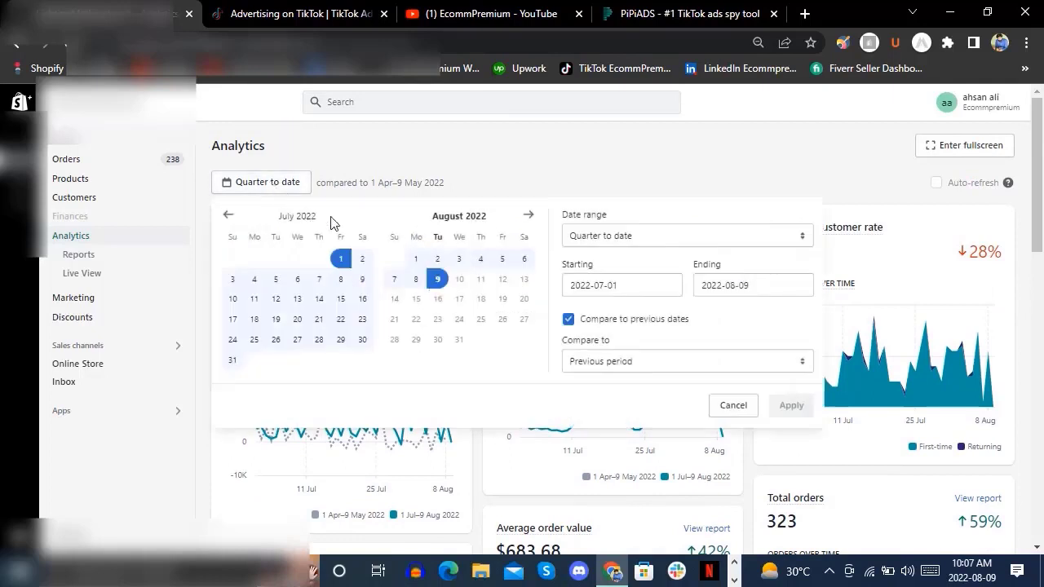
click(609, 241)
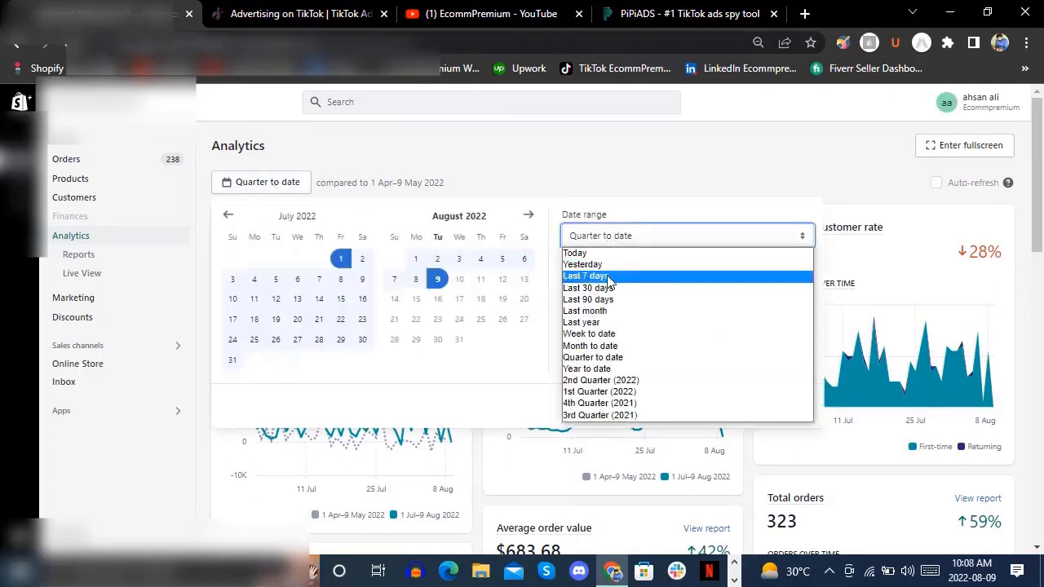
click(608, 277)
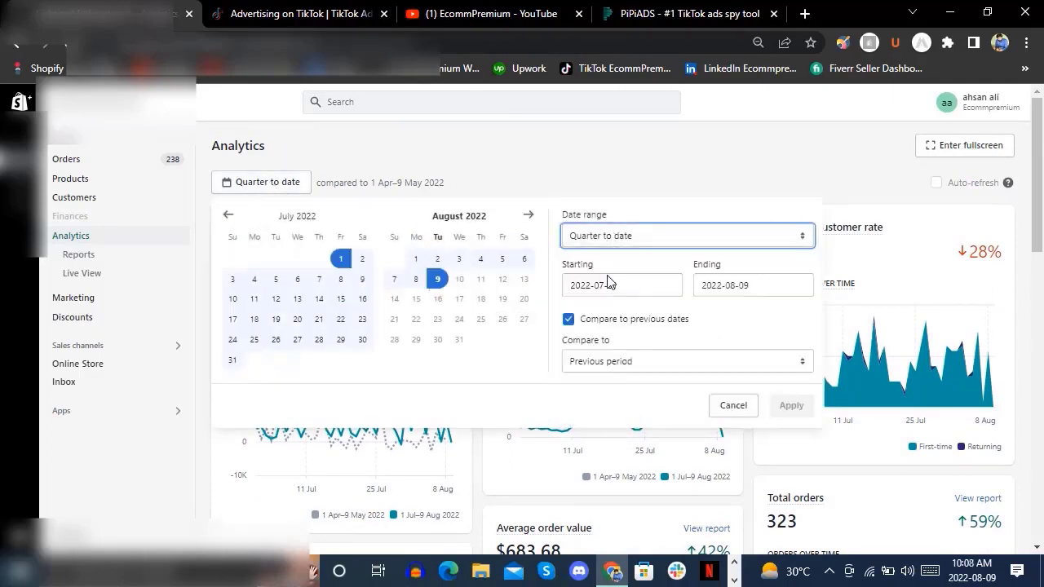
click(569, 319)
click(788, 406)
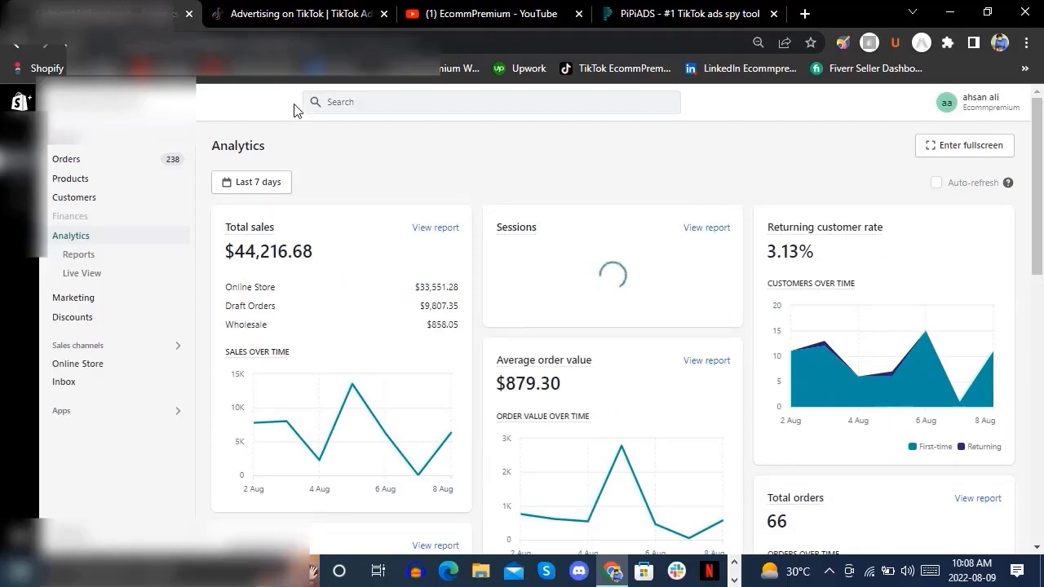
click(291, 17)
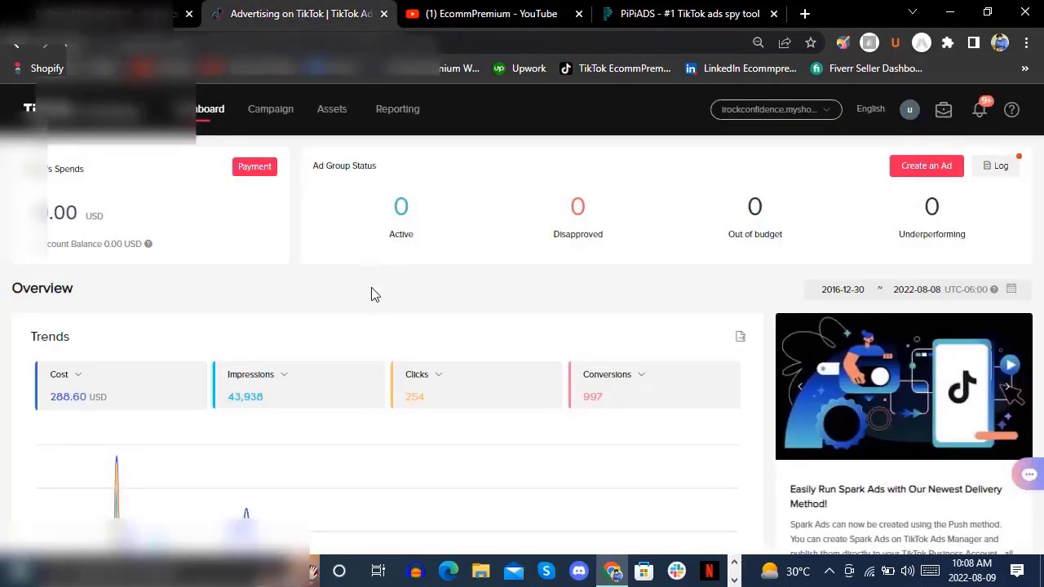
Step: Review the TikTok Ads Manager dashboard's 288.60 USD cost and trends, then go to EcommPremium YouTube
scroll(469, 329, down, 1)
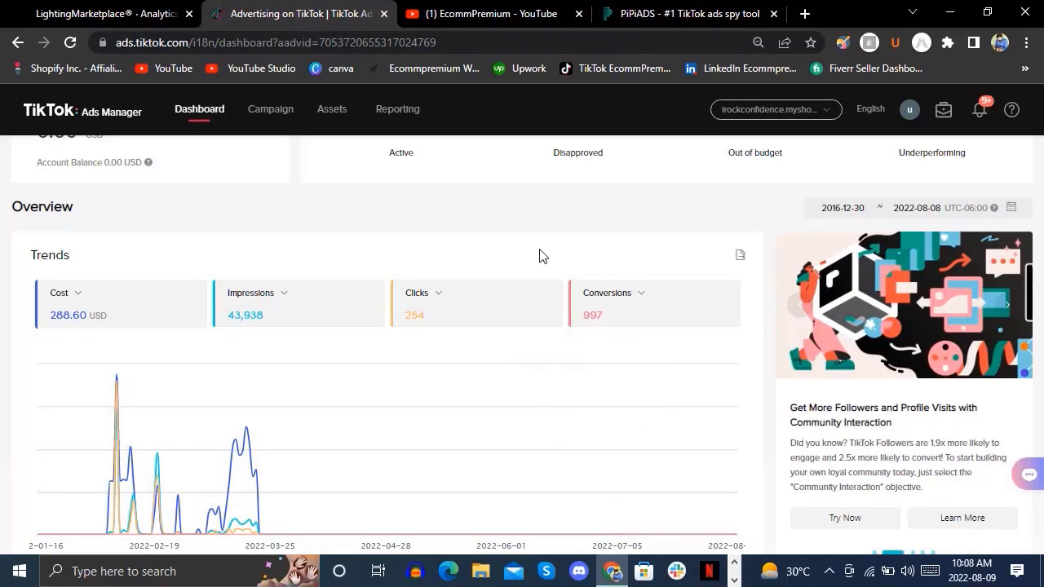
scroll(541, 256, up, 1)
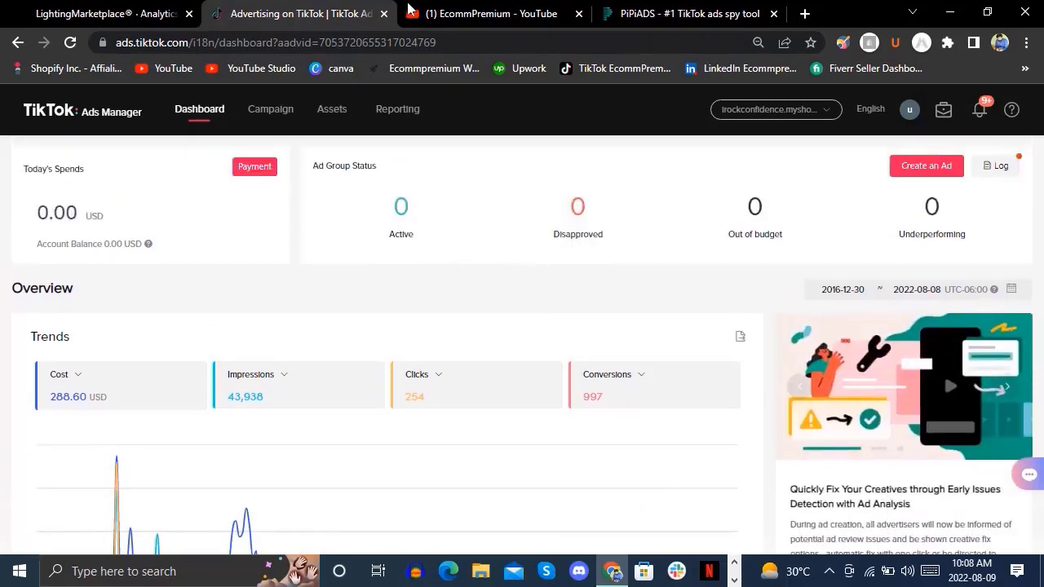
click(481, 11)
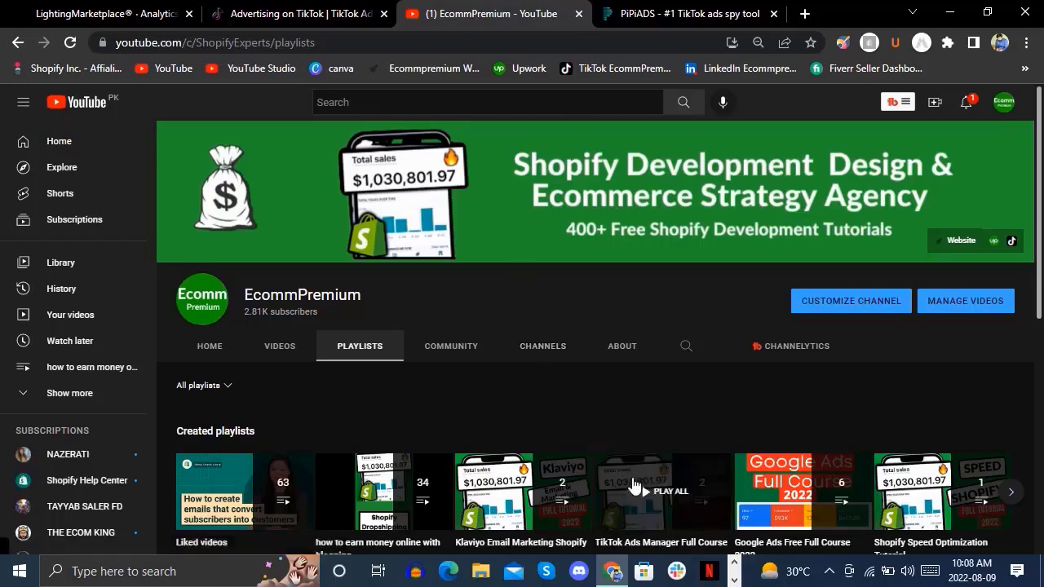
Step: Leave the EcommPremium TikTok Ads Manager playlist and go to the PiPiAds site
mouse_move(635, 498)
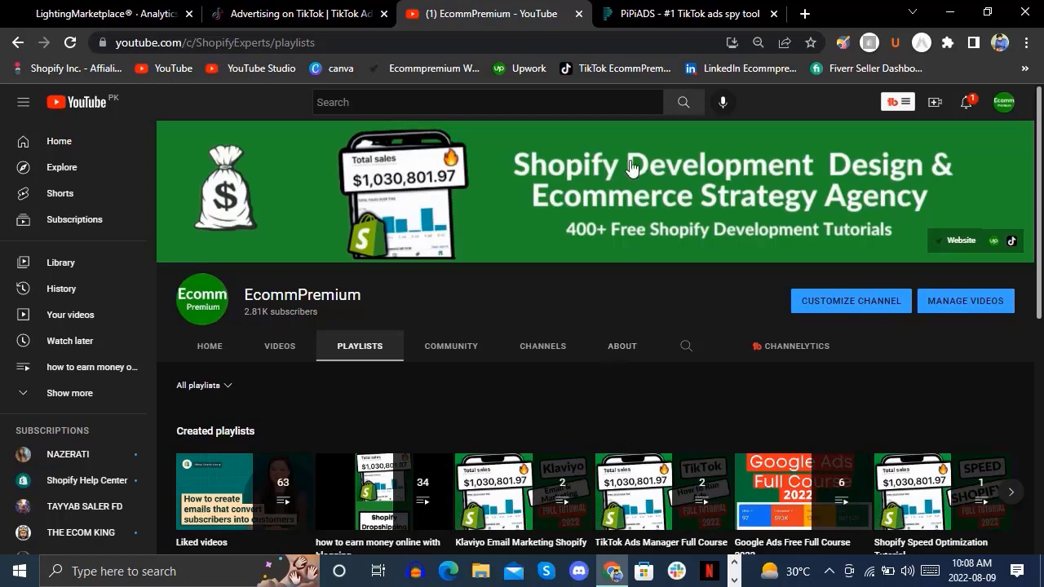
click(659, 8)
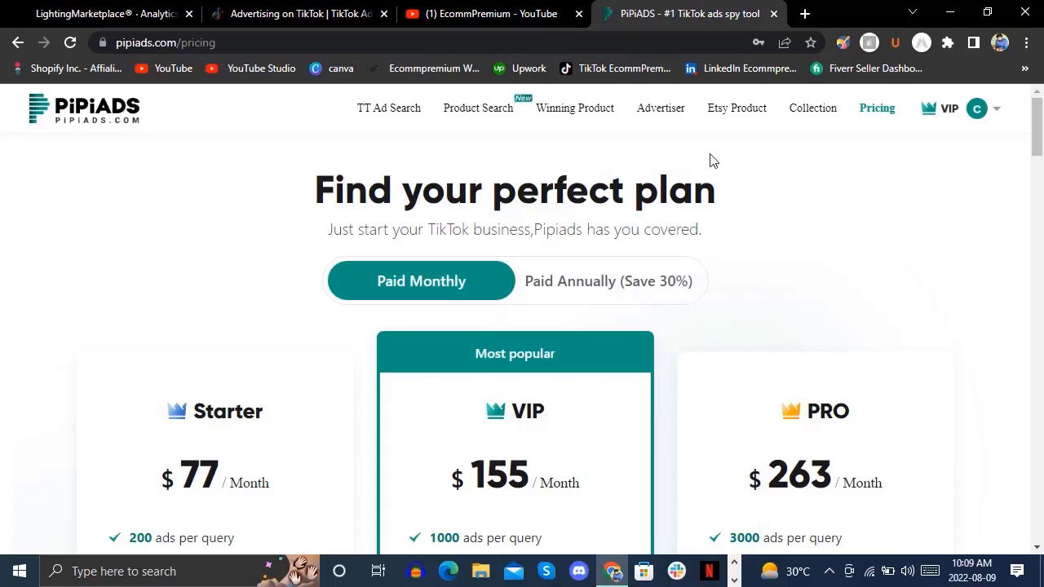
scroll(742, 160, down, 1)
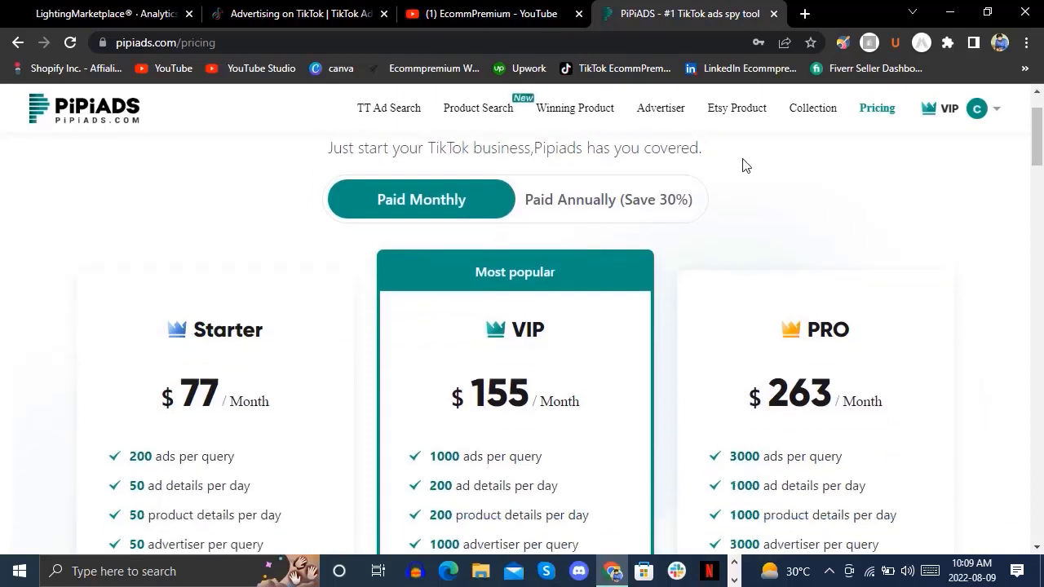
scroll(742, 165, down, 1)
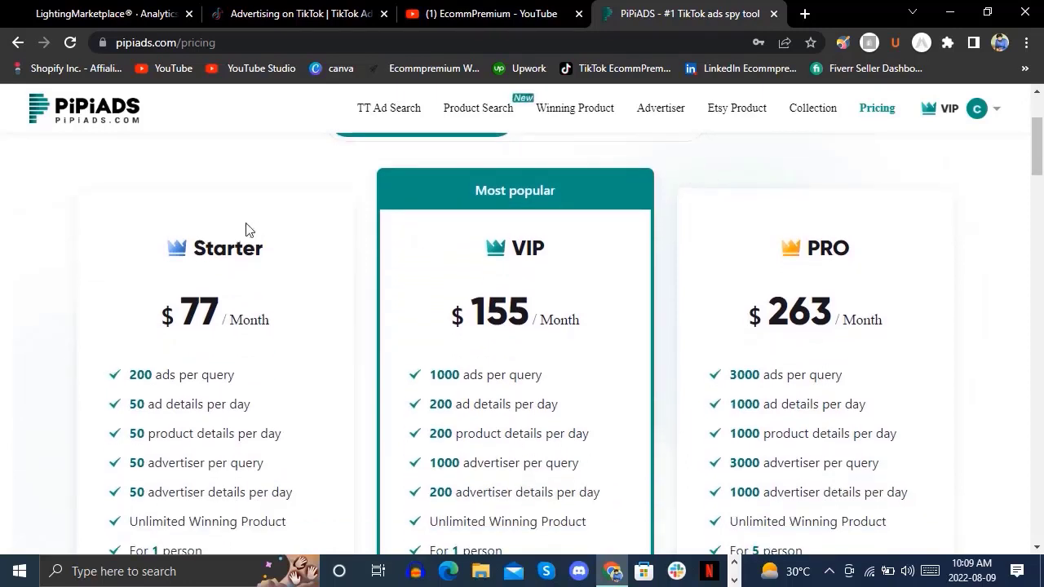
scroll(251, 226, down, 2)
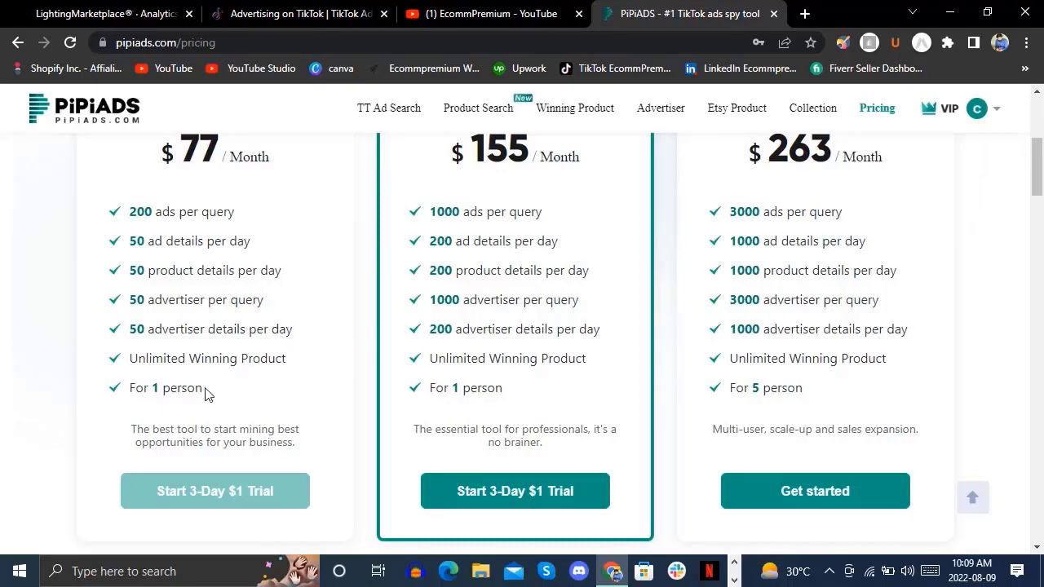
scroll(258, 355, up, 4)
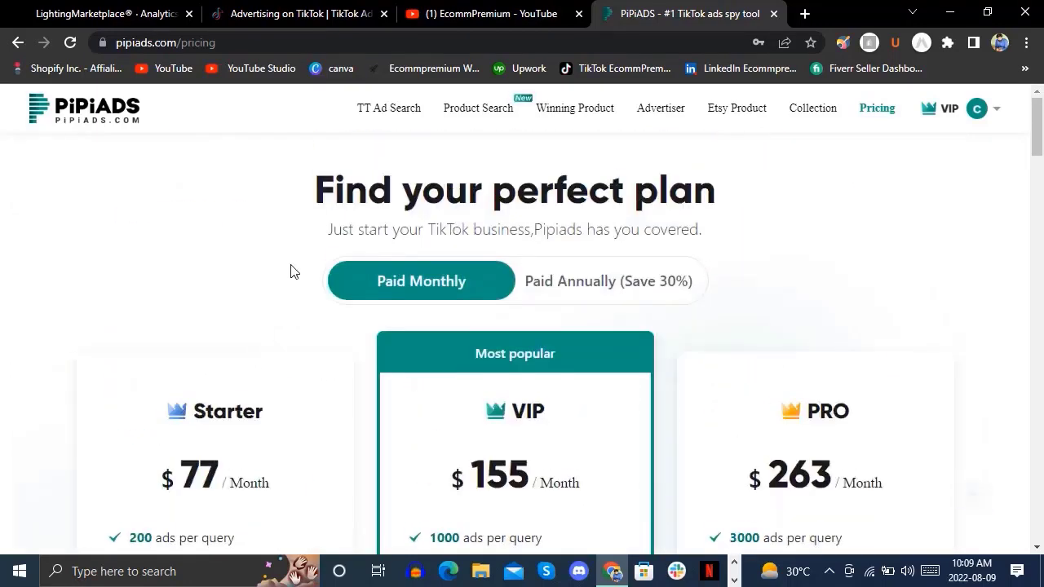
Step: Check the Ad Keyword search types on TT Ad Search, then go to Winning Product
click(398, 129)
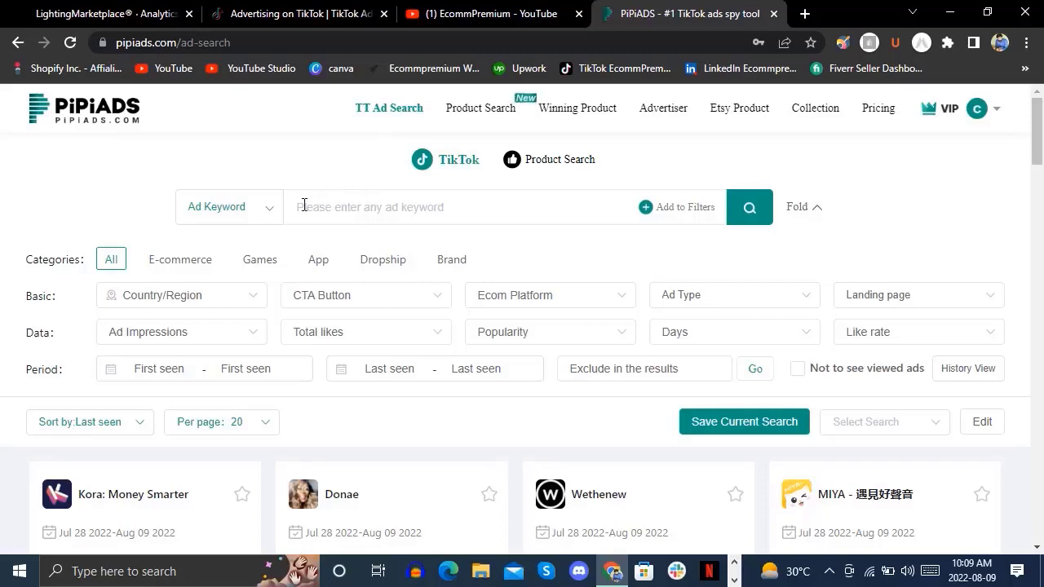
click(275, 210)
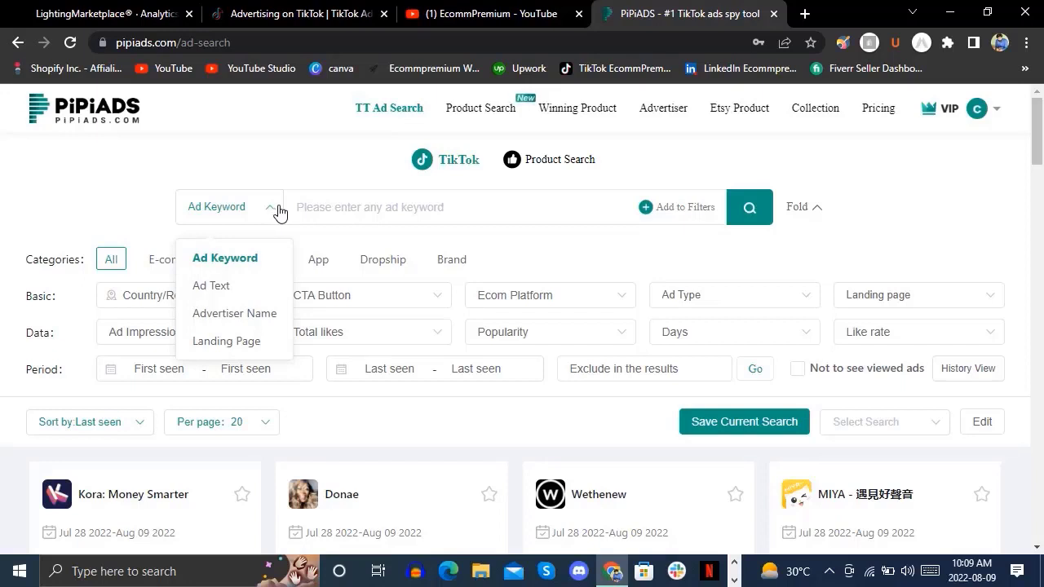
click(322, 207)
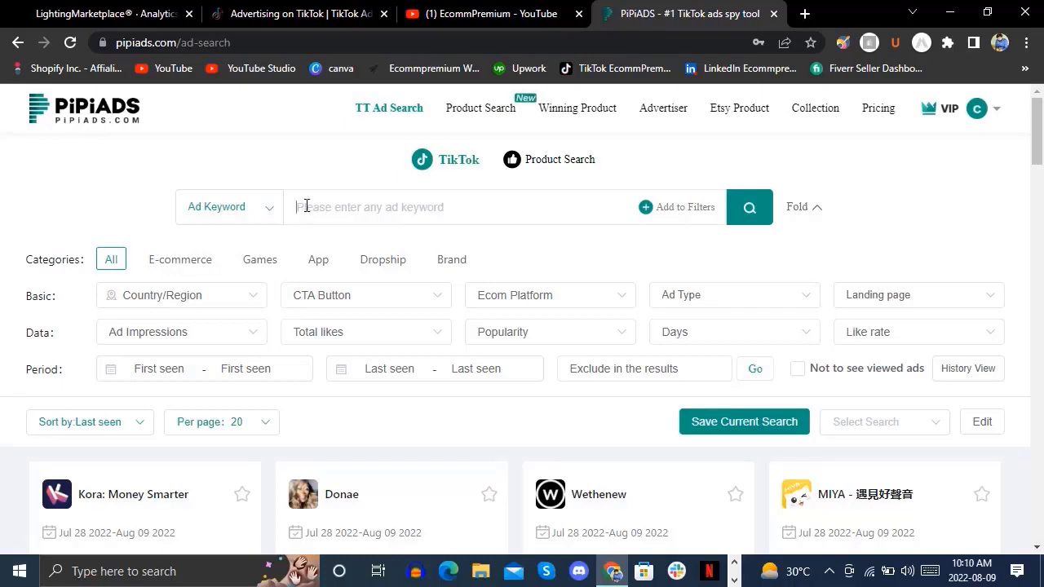
click(580, 118)
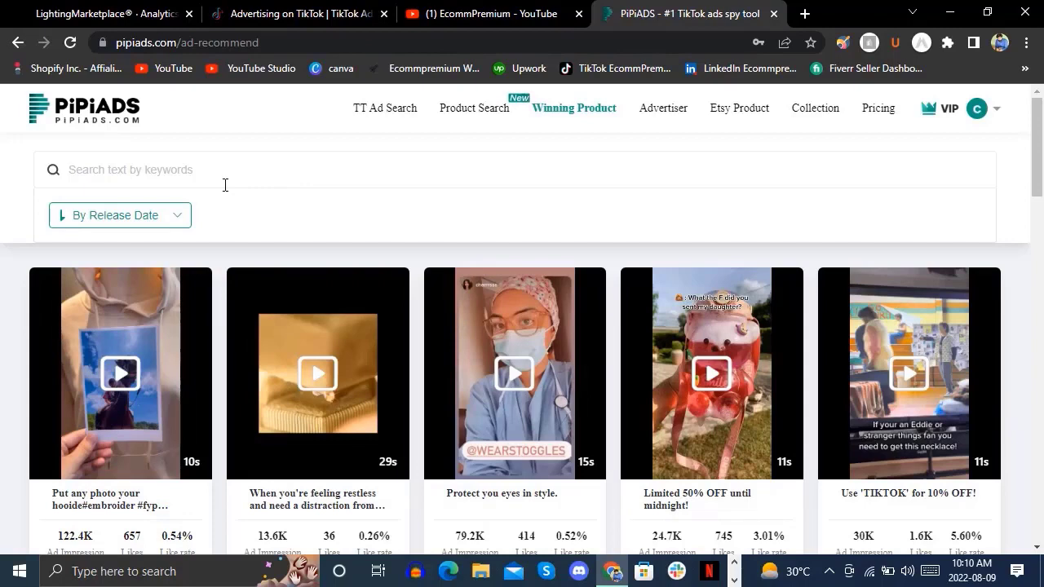
Step: Sort winning-product ads by Ad Impression, then revert to By Release Date
click(145, 215)
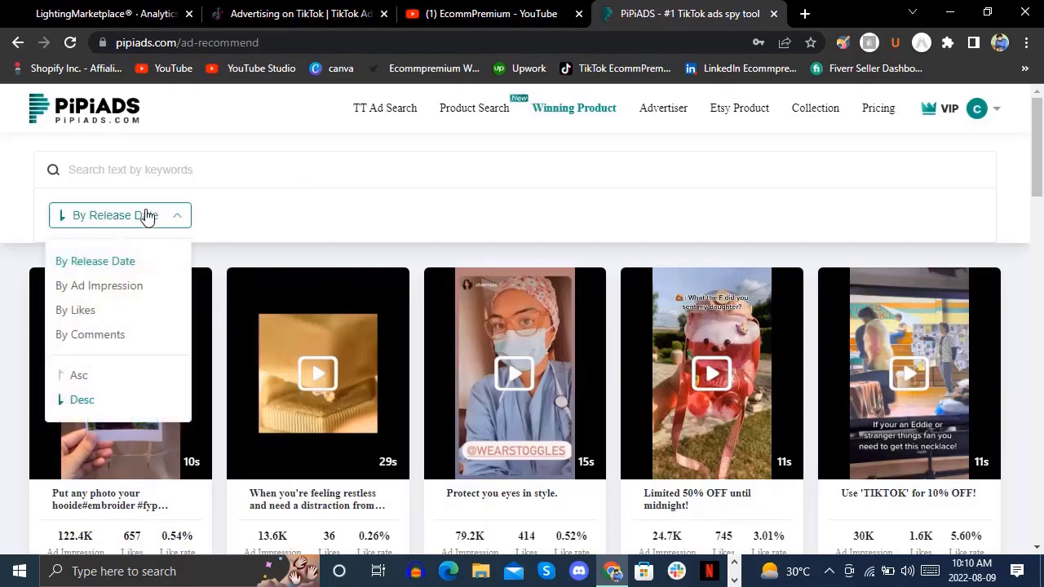
click(137, 285)
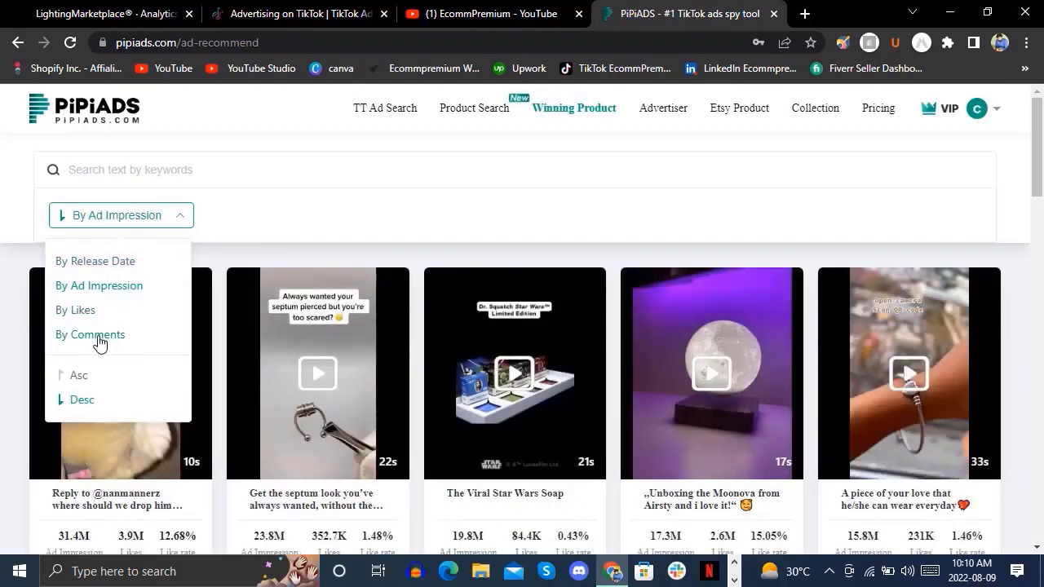
click(127, 261)
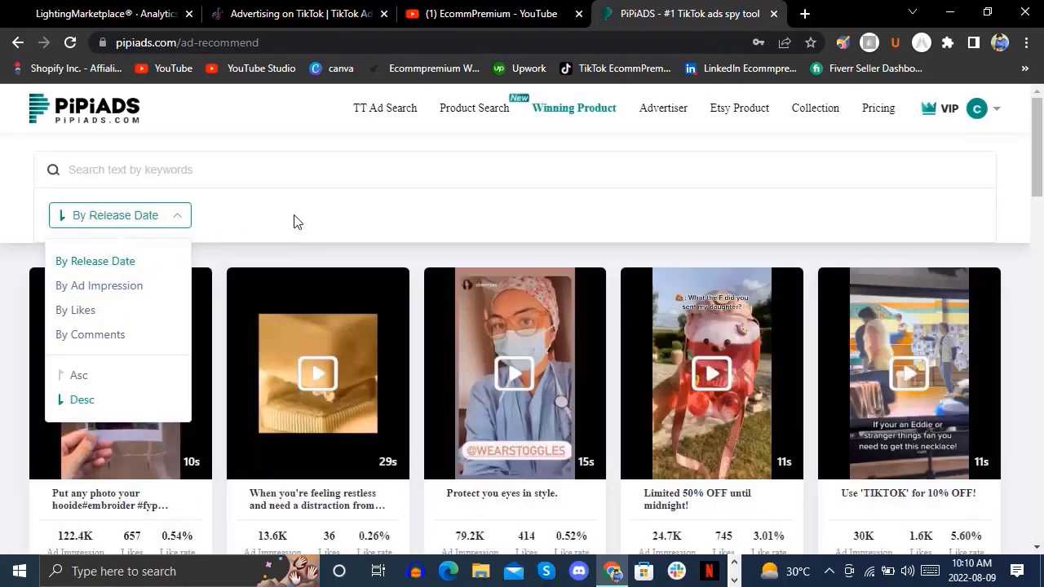
click(295, 213)
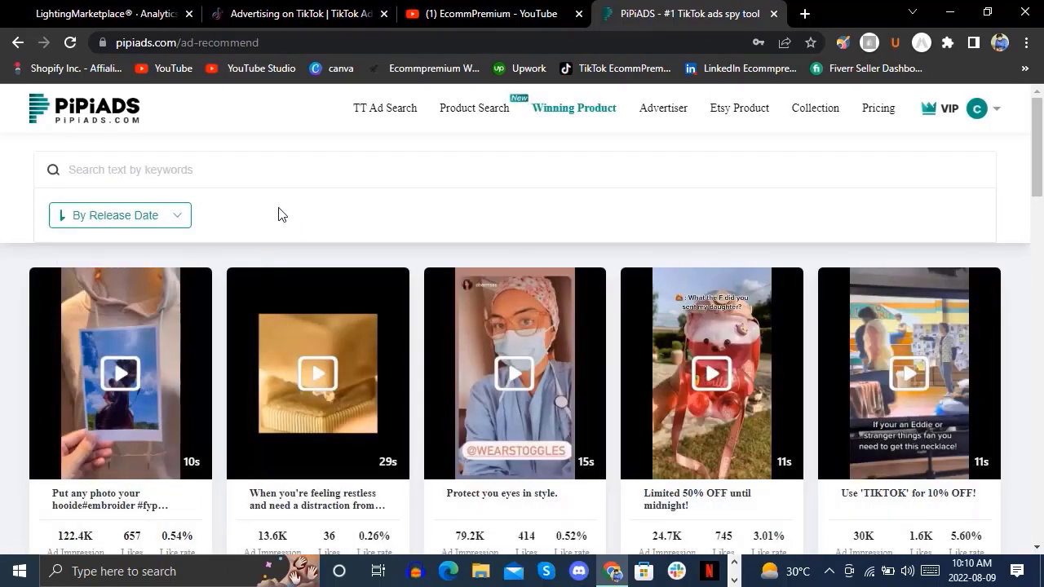
Step: Play the first Winning Product ad's video preview while scrolling the grid, ending at the top
scroll(278, 214, down, 1)
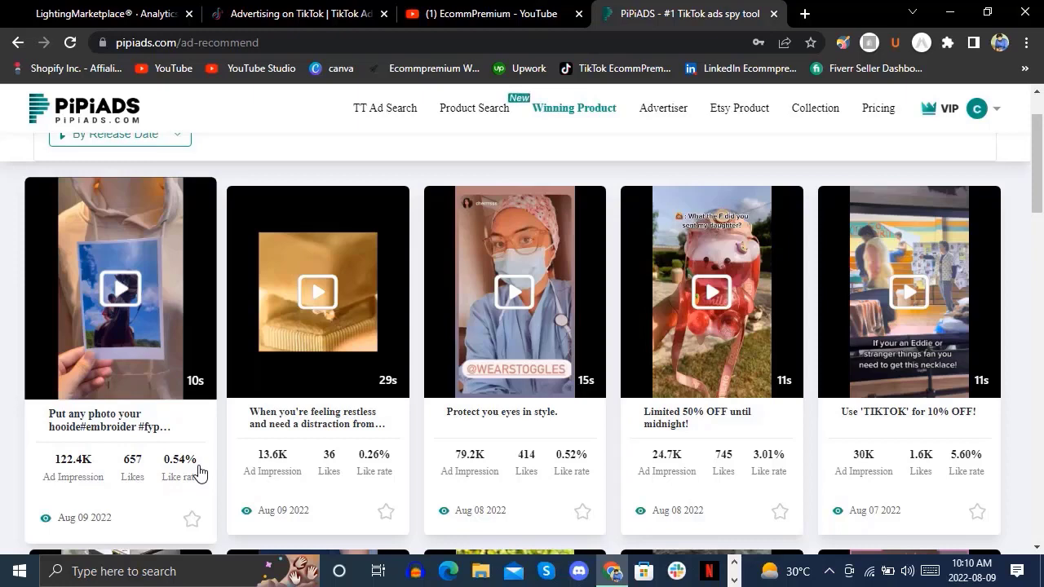
scroll(200, 461, up, 1)
scroll(195, 460, down, 2)
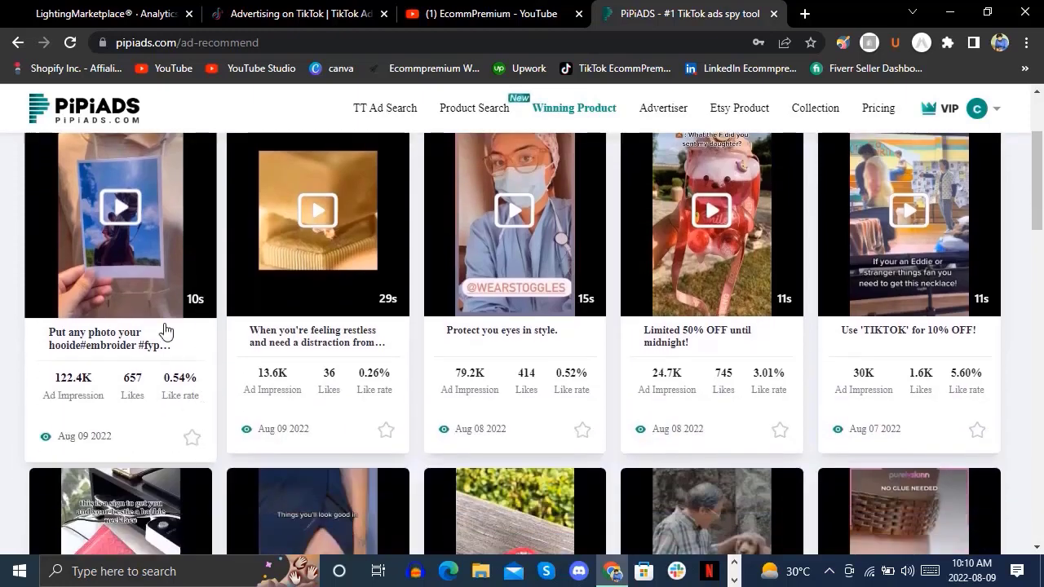
click(129, 242)
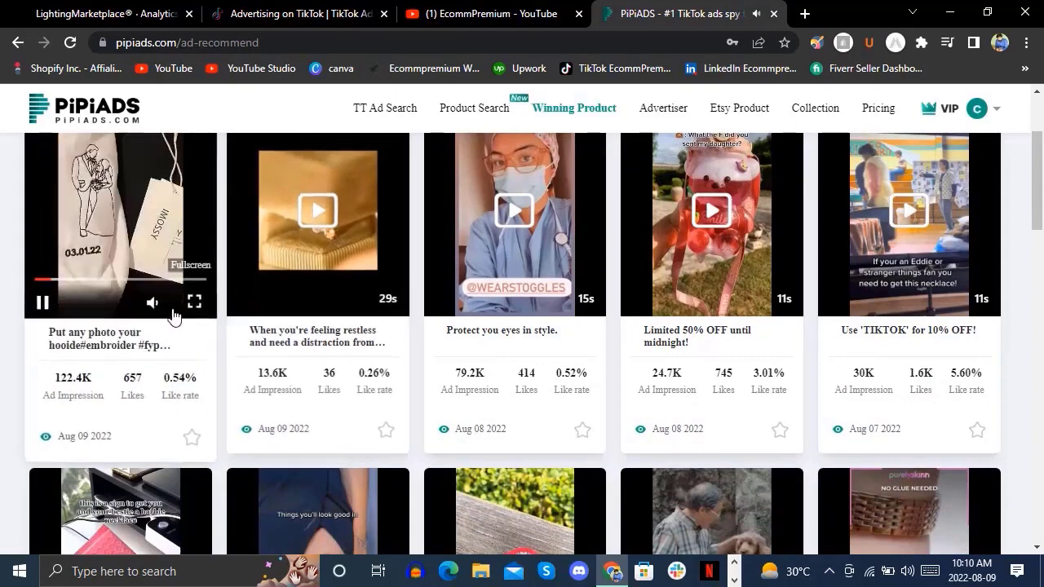
scroll(181, 293, up, 1)
mouse_move(147, 288)
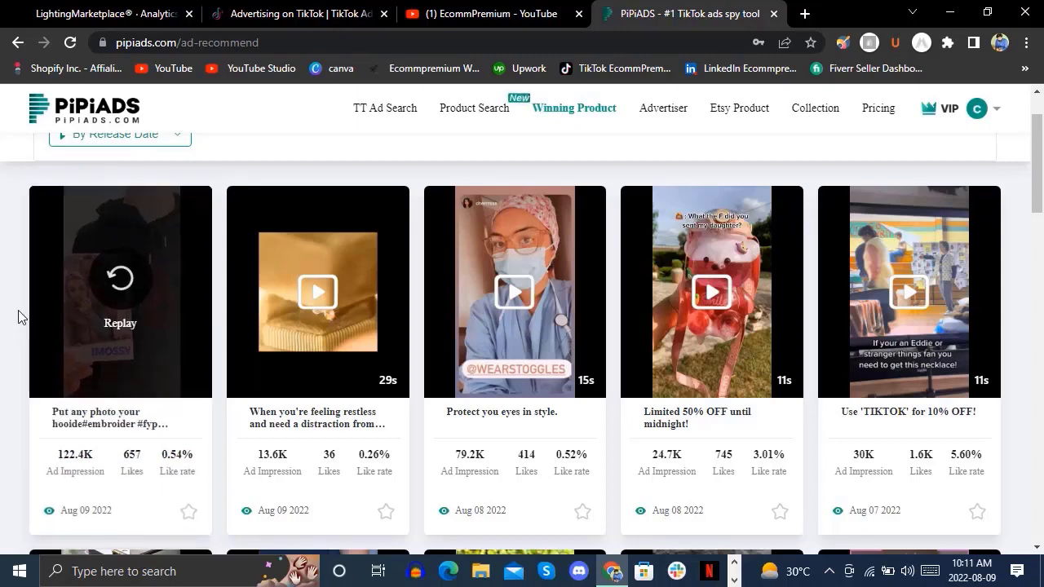
scroll(221, 303, down, 2)
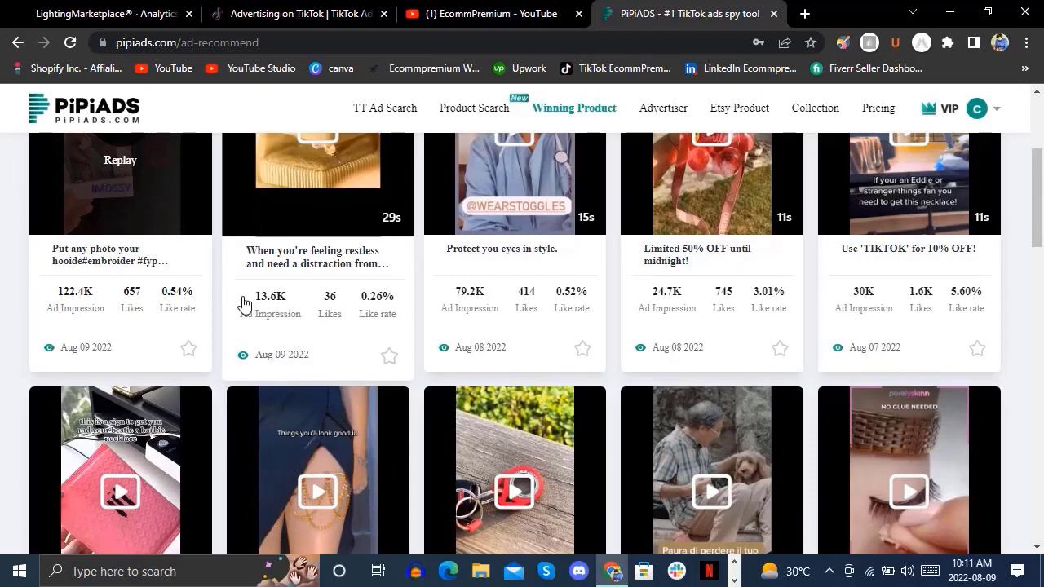
scroll(242, 304, up, 3)
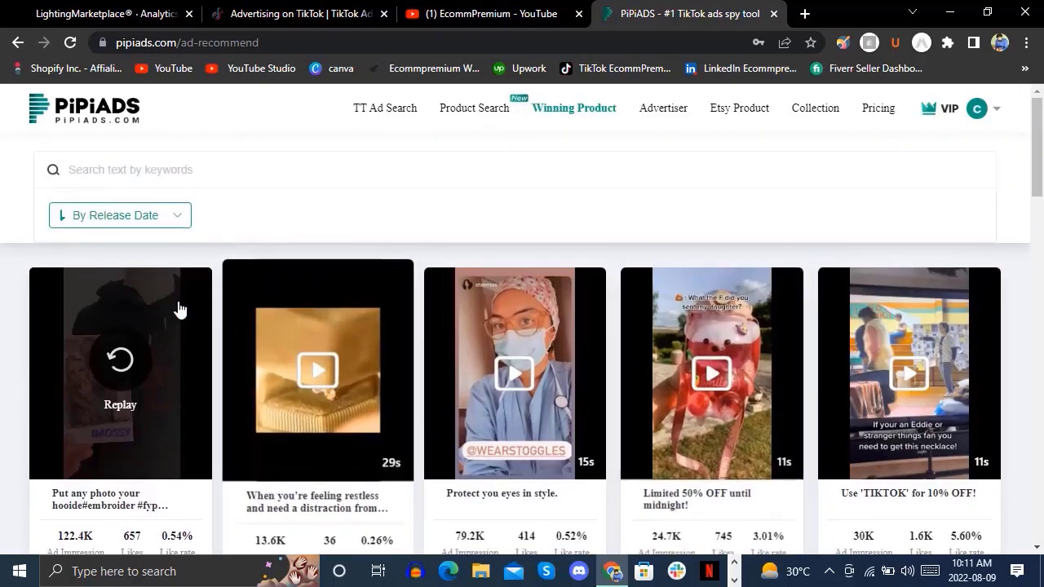
scroll(180, 298, down, 5)
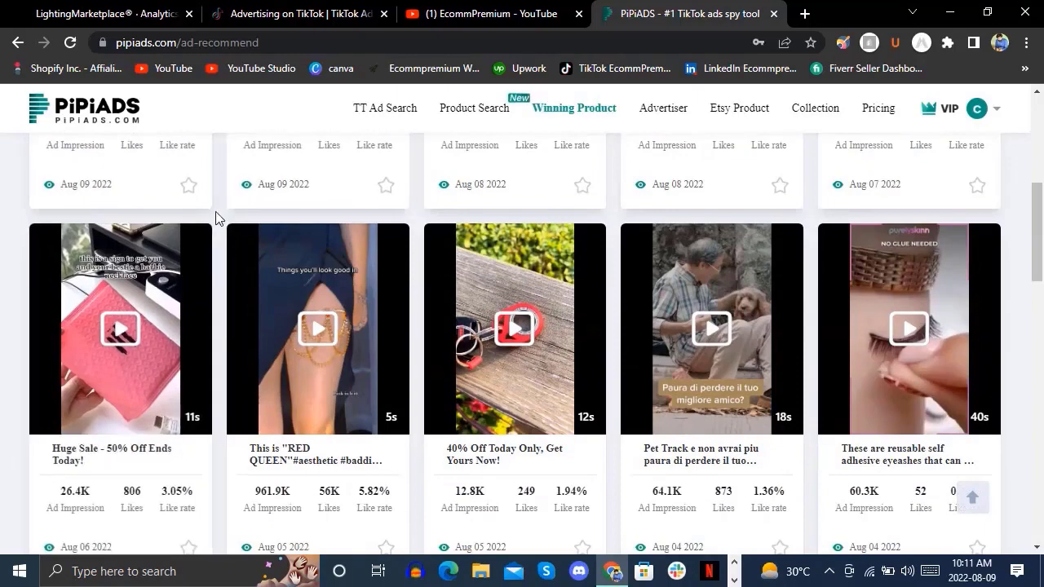
scroll(215, 219, up, 5)
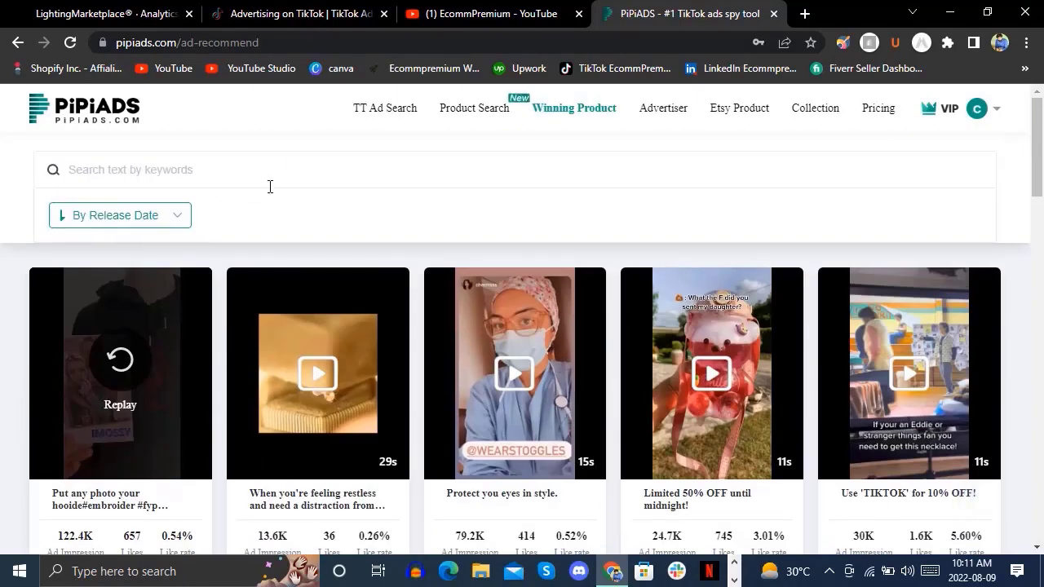
Step: Open Product Search and enter a bracelets keyword
click(476, 109)
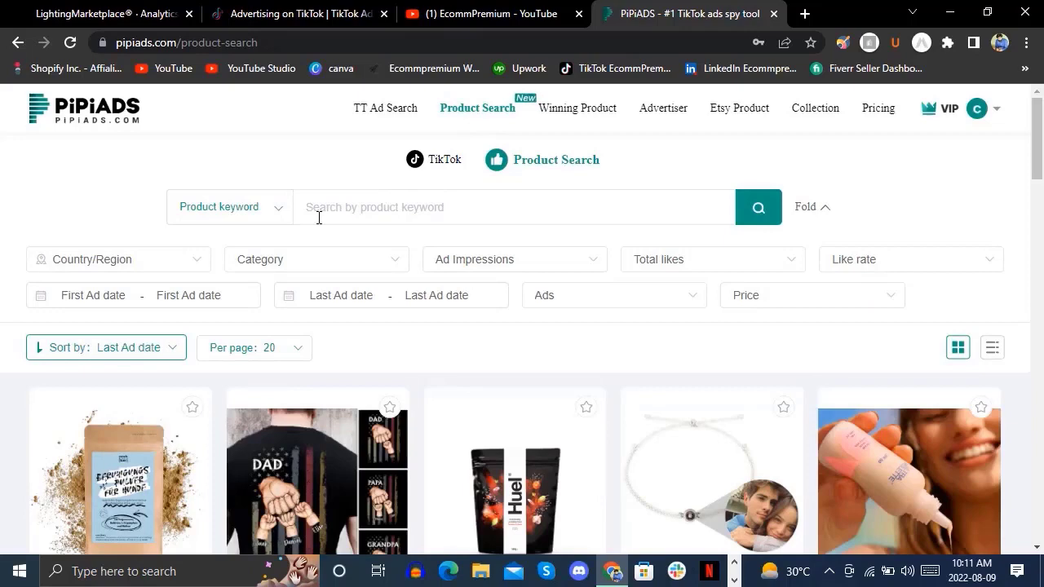
scroll(363, 212, down, 2)
scroll(363, 215, up, 2)
text(je)
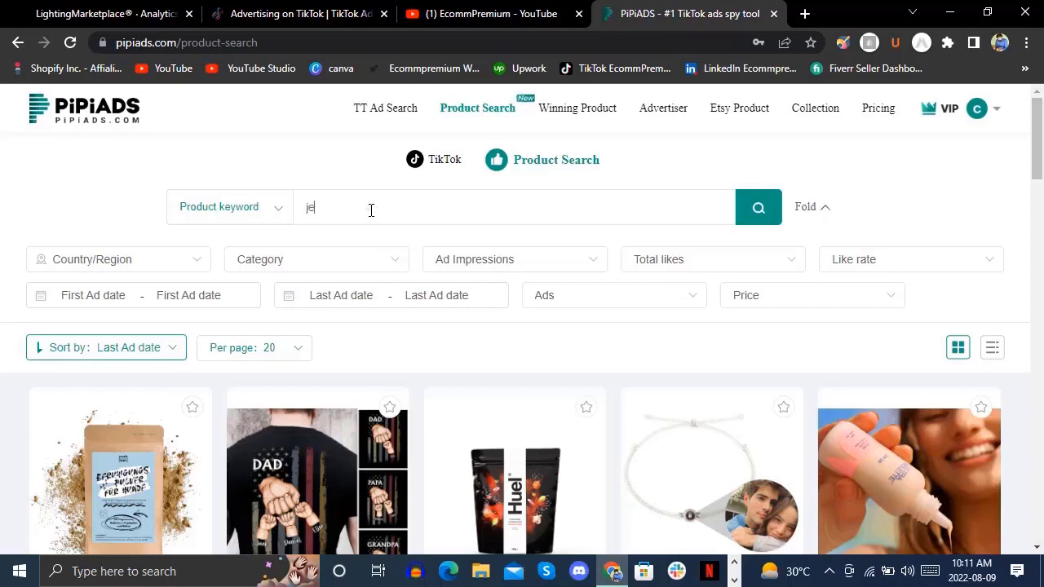
key(BackSpace)
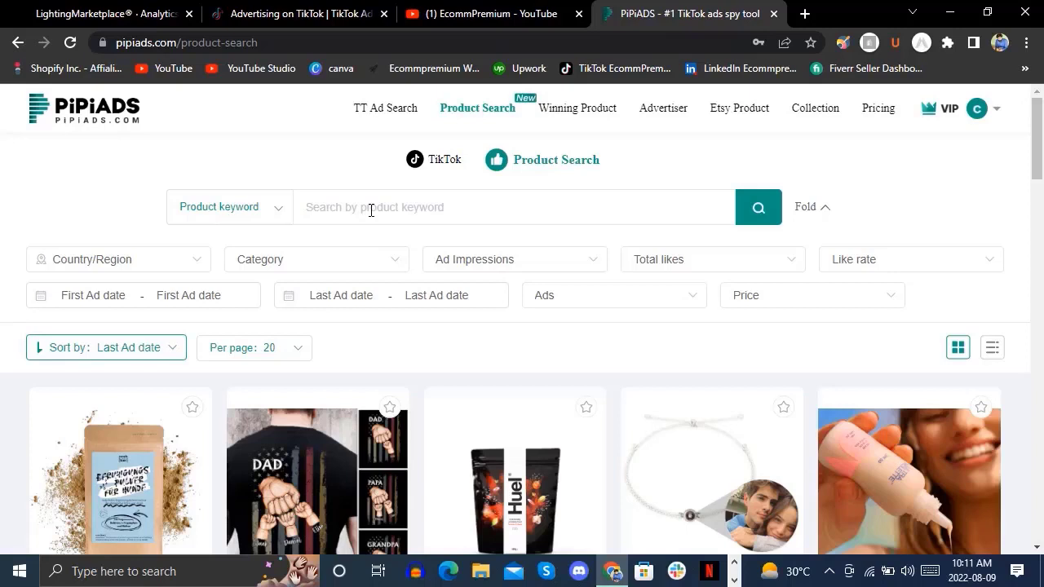
text(bracelets)
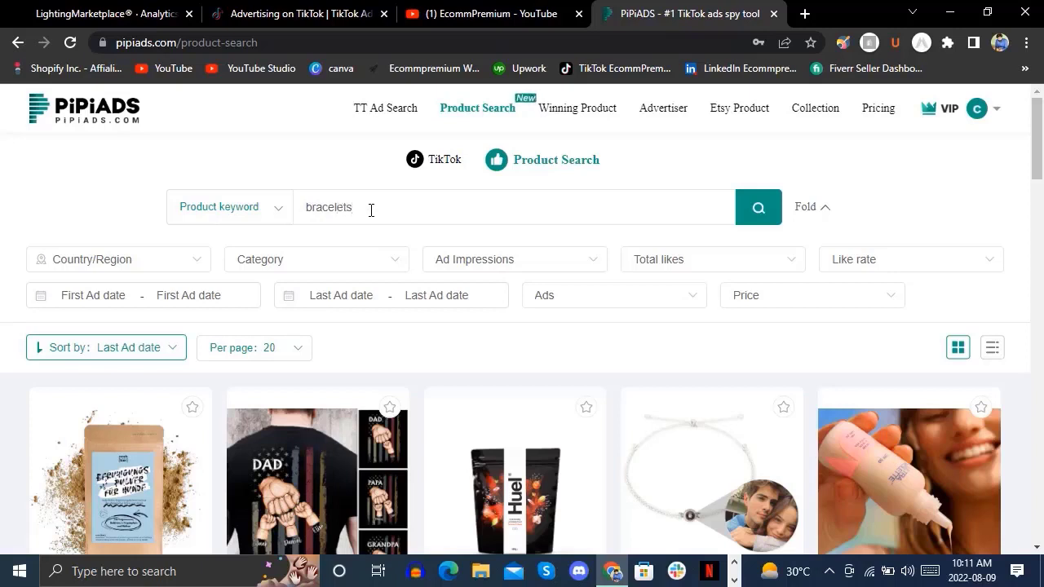
Step: Keep the Product keyword search type and search for 'jewellery' instead of bracelets
click(266, 220)
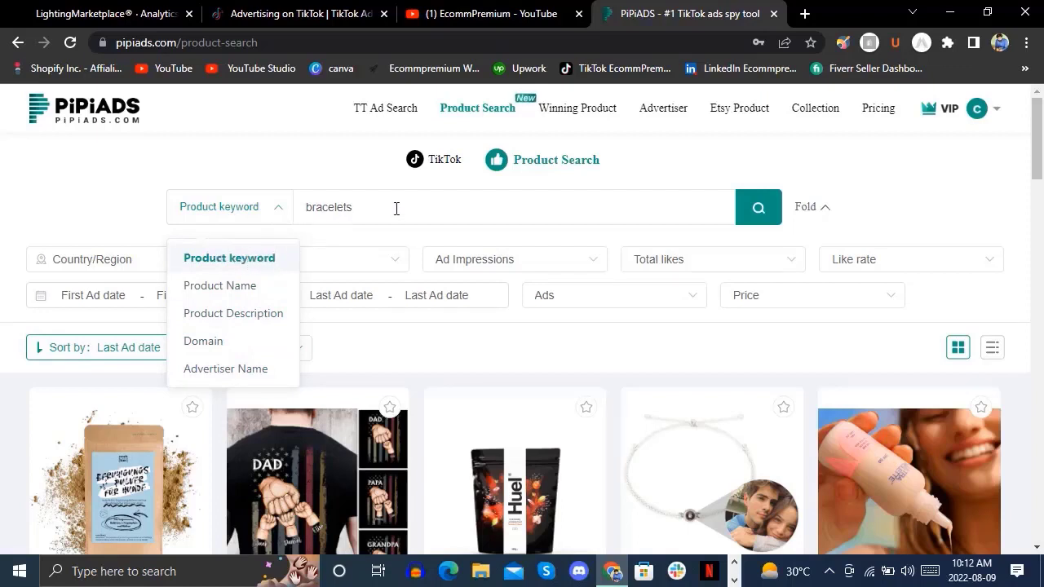
click(436, 209)
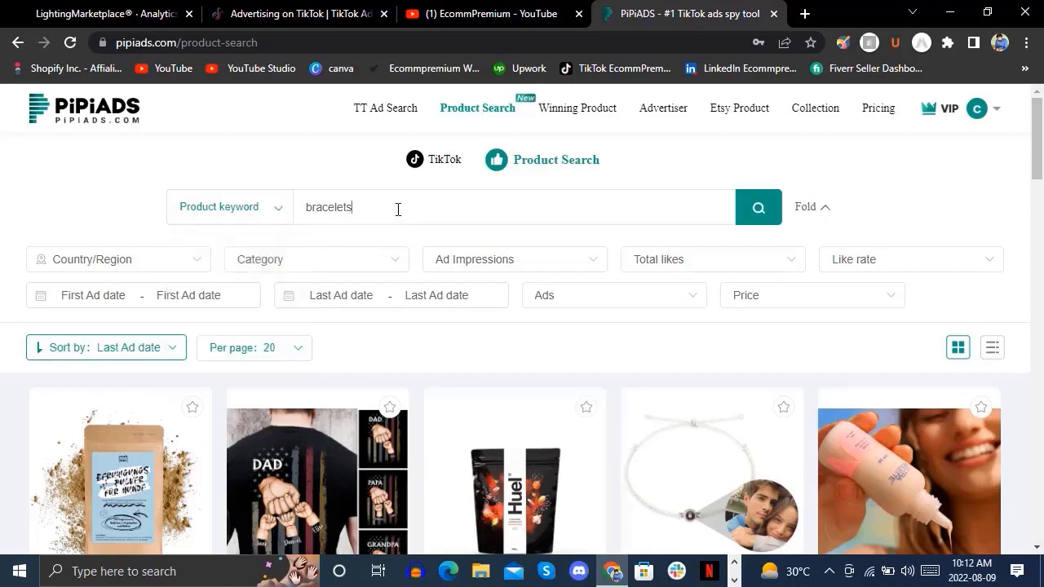
key(ctrl+a)
key(BackSpace)
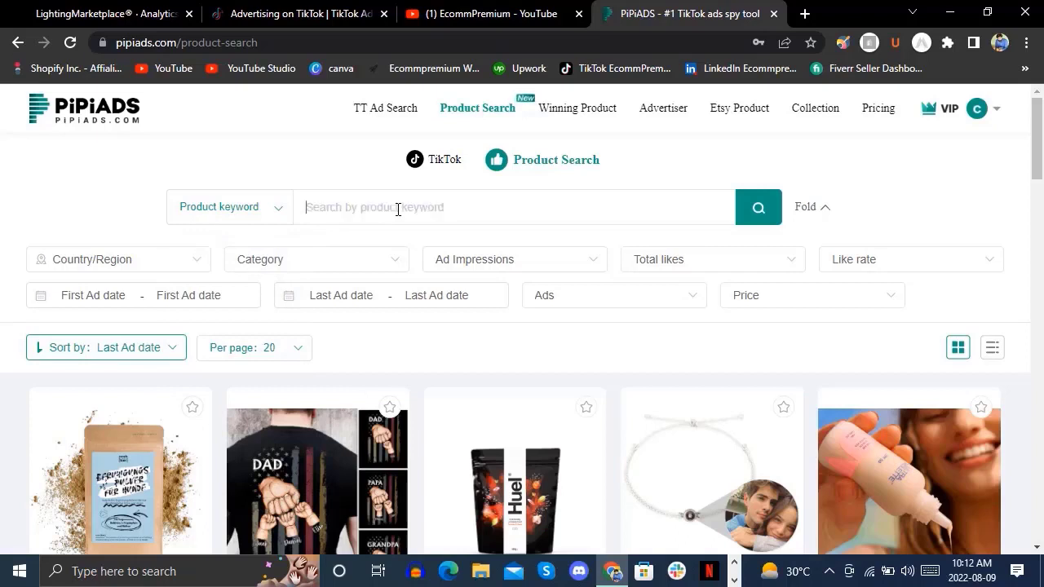
text(jewellery)
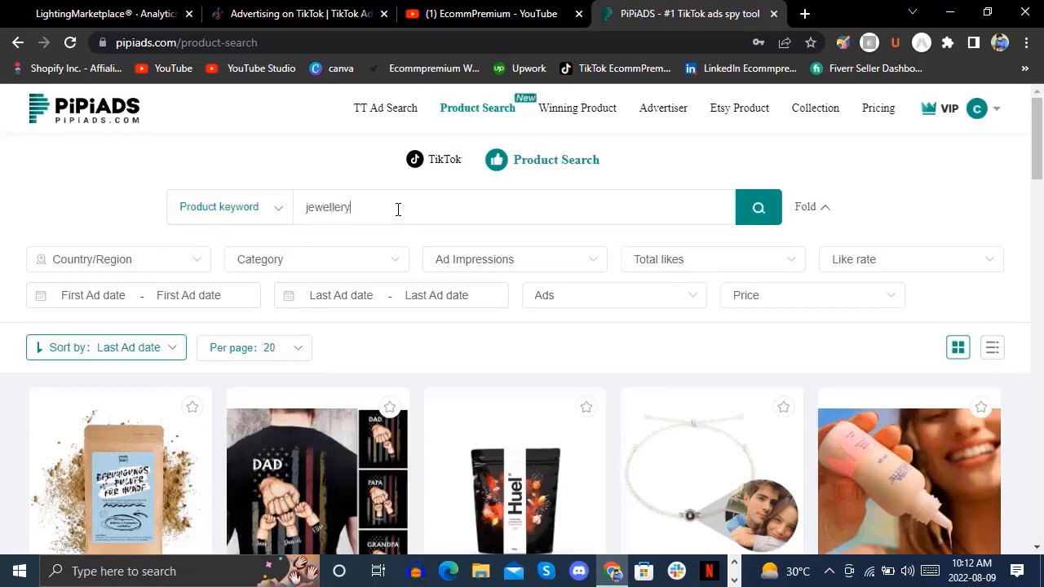
key(Return)
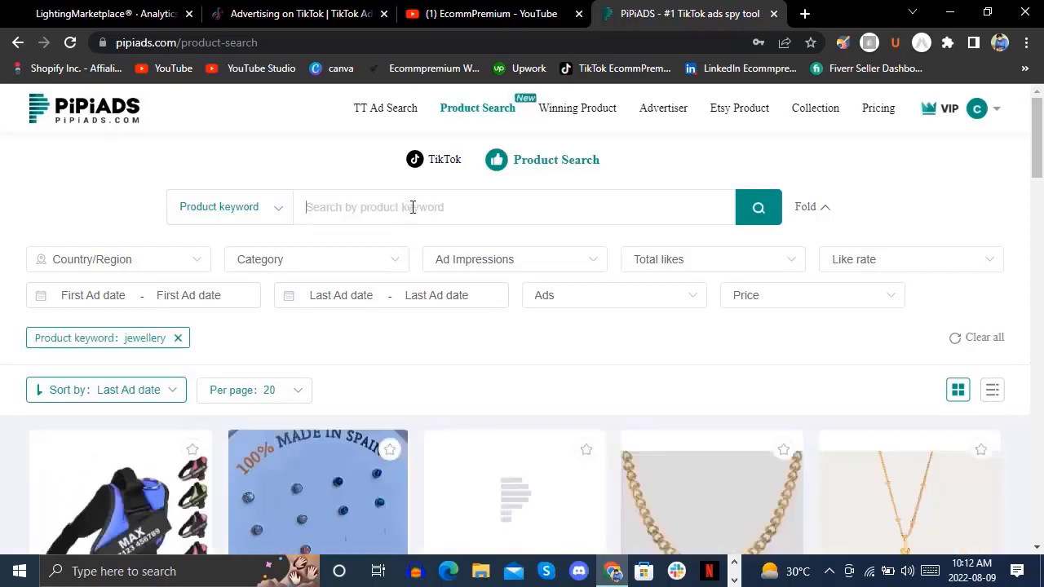
scroll(413, 206, down, 2)
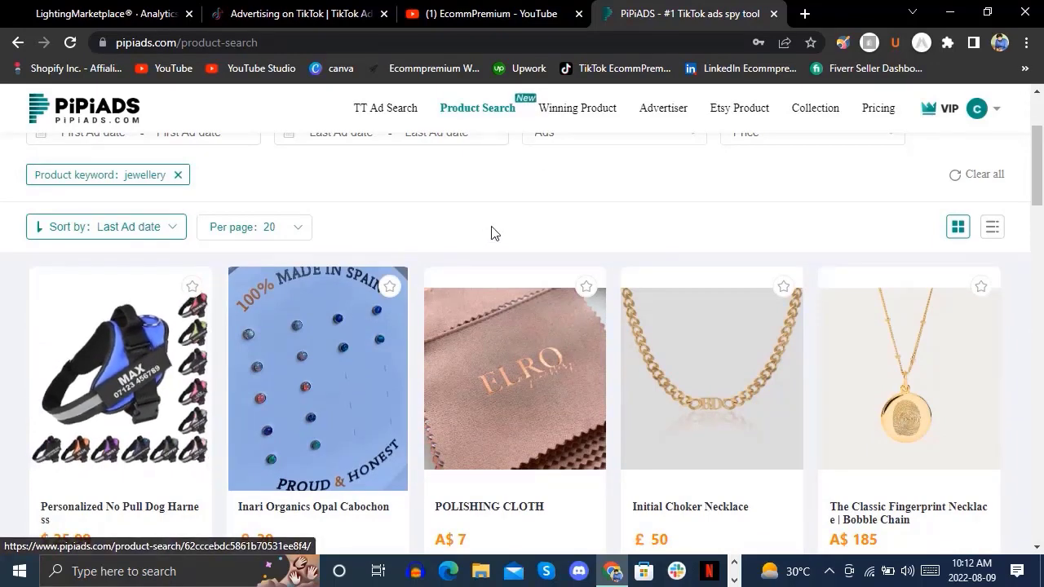
scroll(467, 253, down, 1)
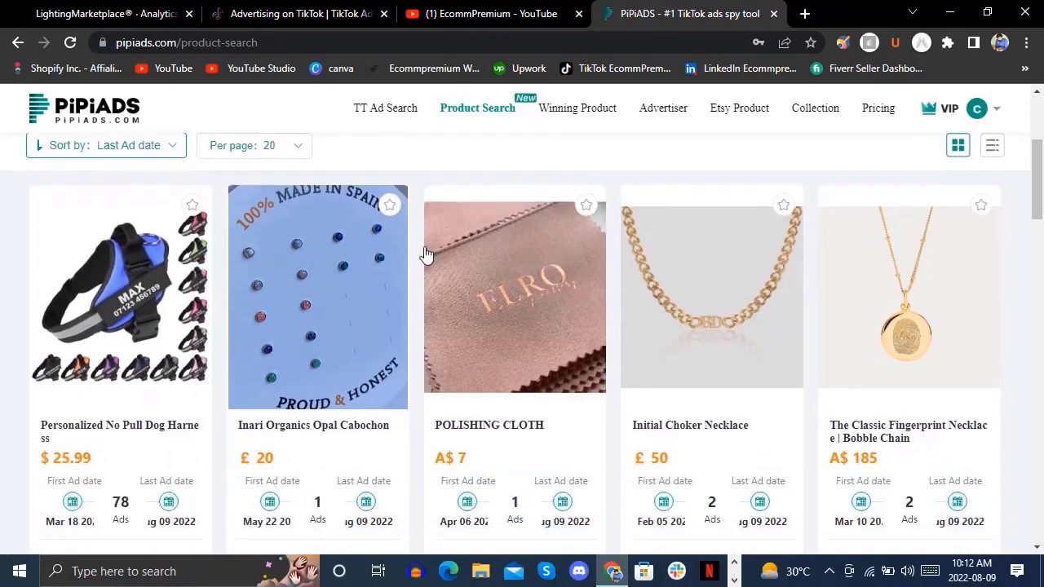
scroll(418, 256, up, 3)
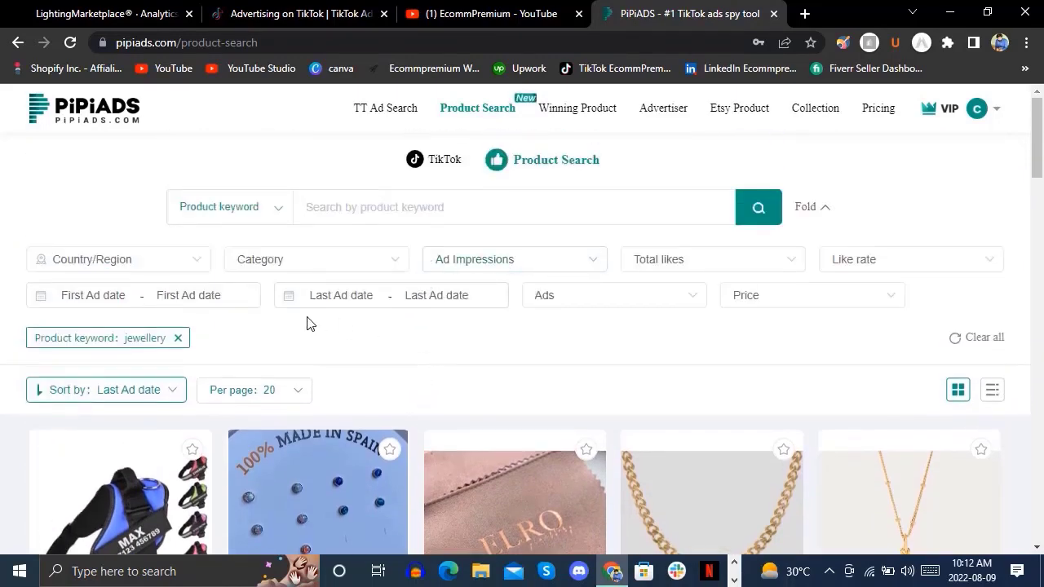
Step: Filter products to Country/Region United States and Category Jewelry&Accessories
click(160, 259)
click(119, 338)
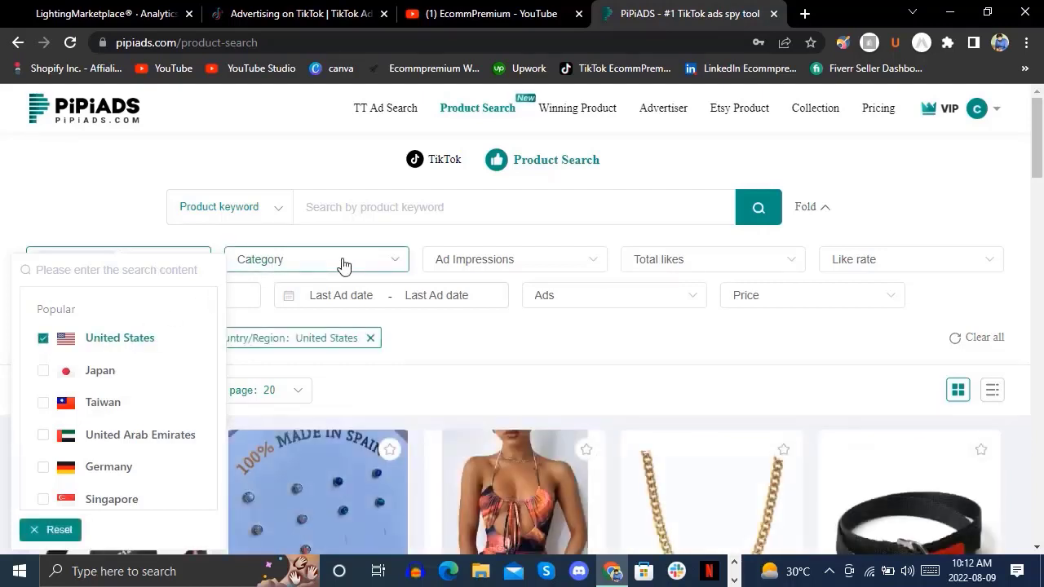
click(343, 260)
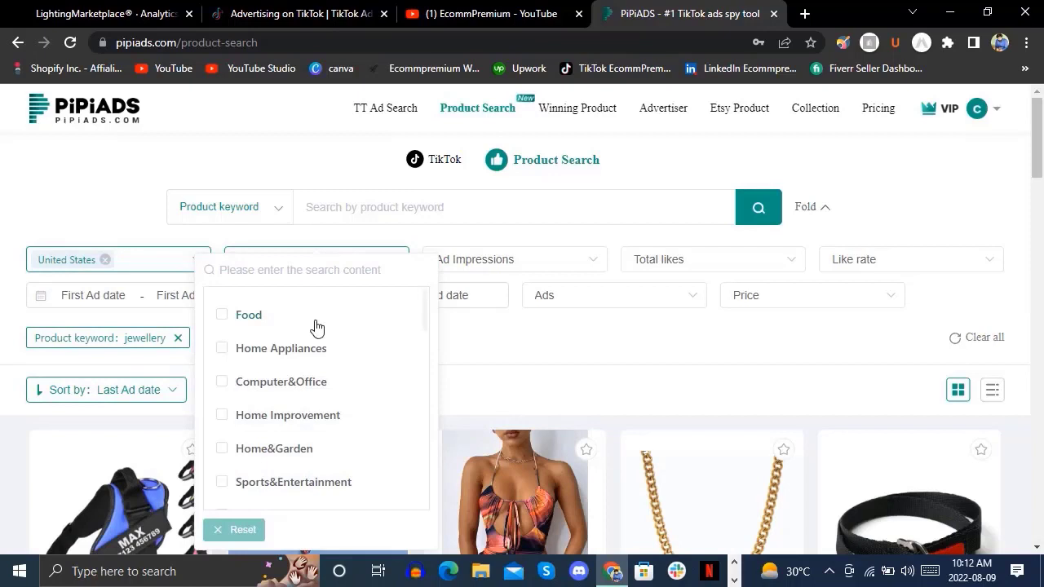
scroll(303, 385, down, 2)
scroll(304, 384, down, 1)
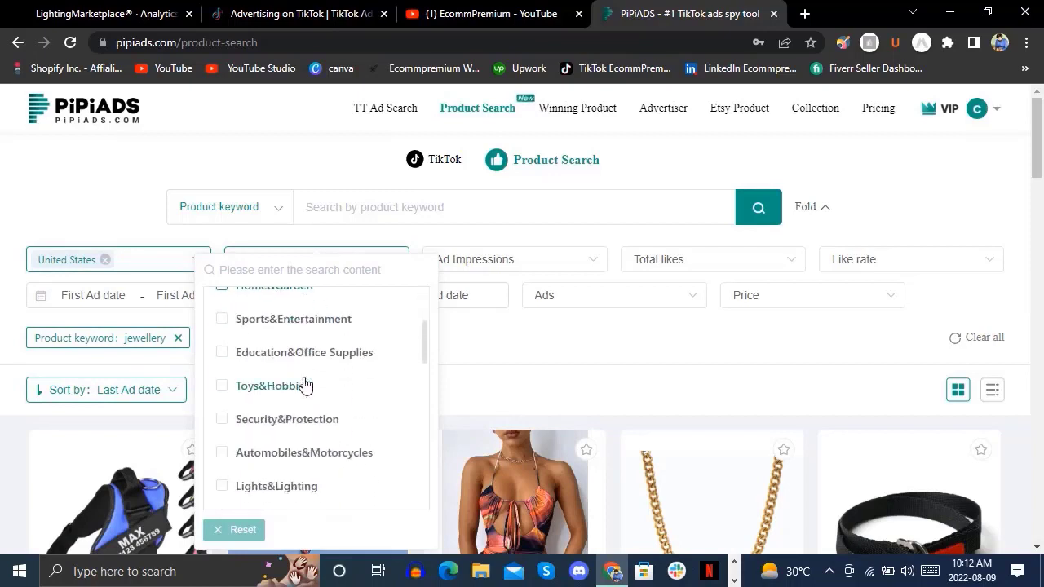
scroll(305, 385, down, 2)
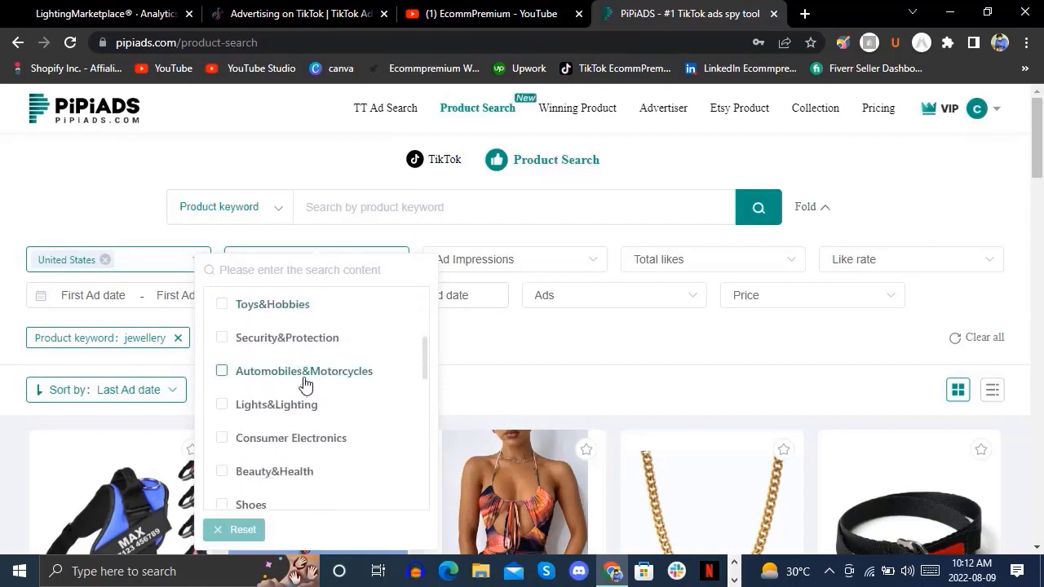
scroll(305, 384, down, 2)
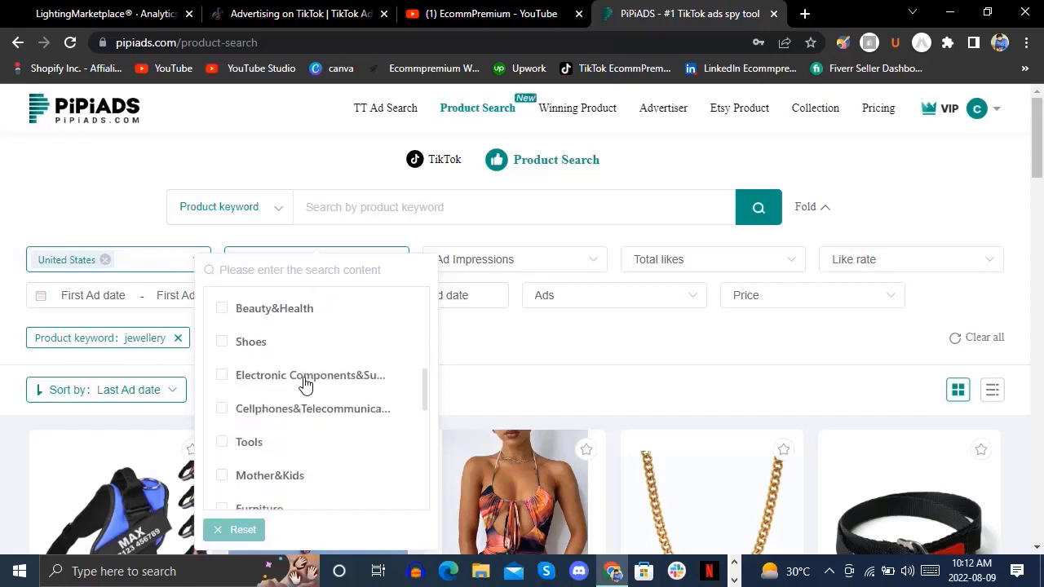
scroll(304, 384, down, 2)
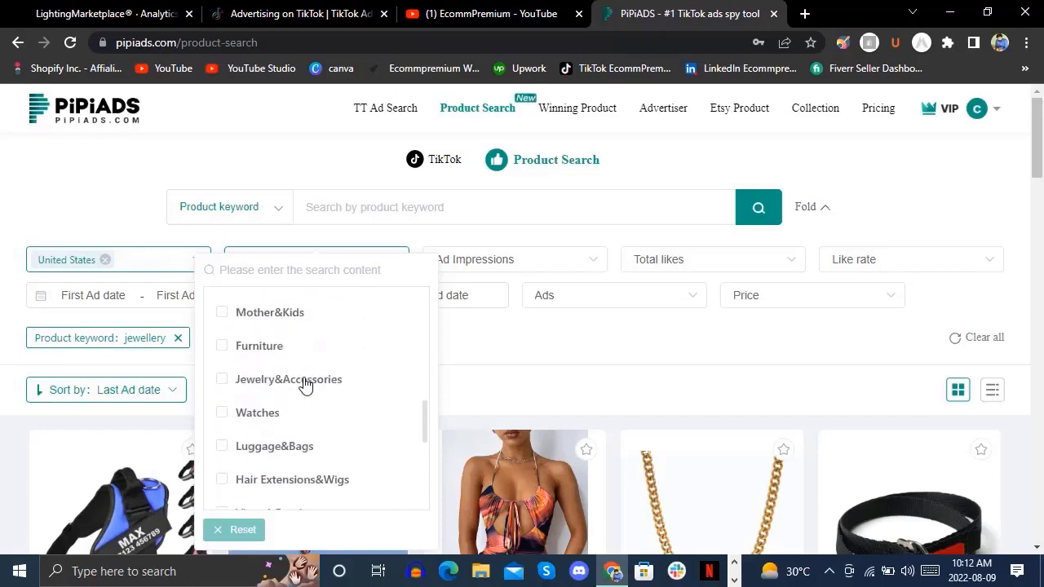
click(222, 379)
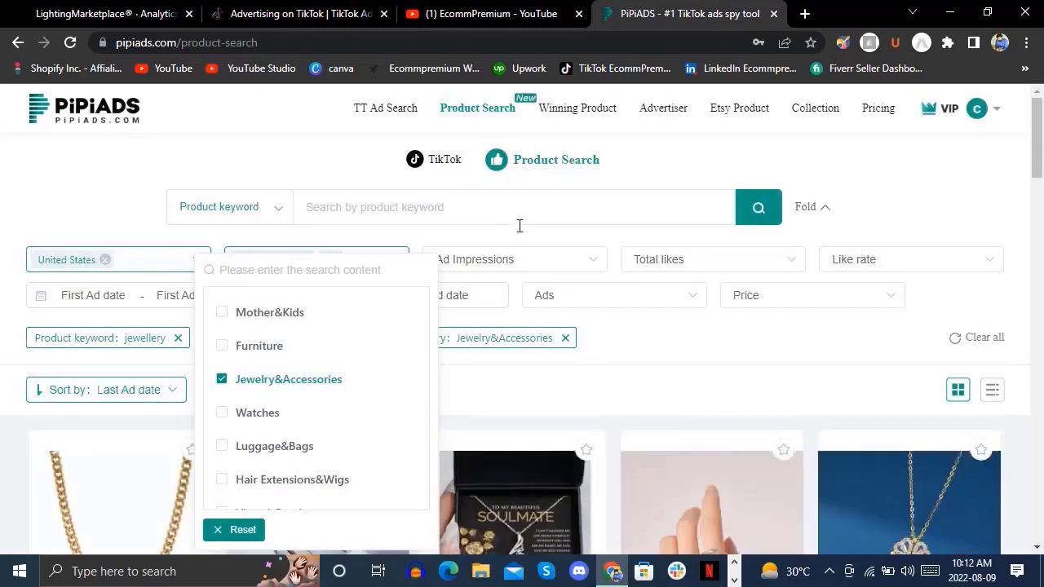
click(450, 238)
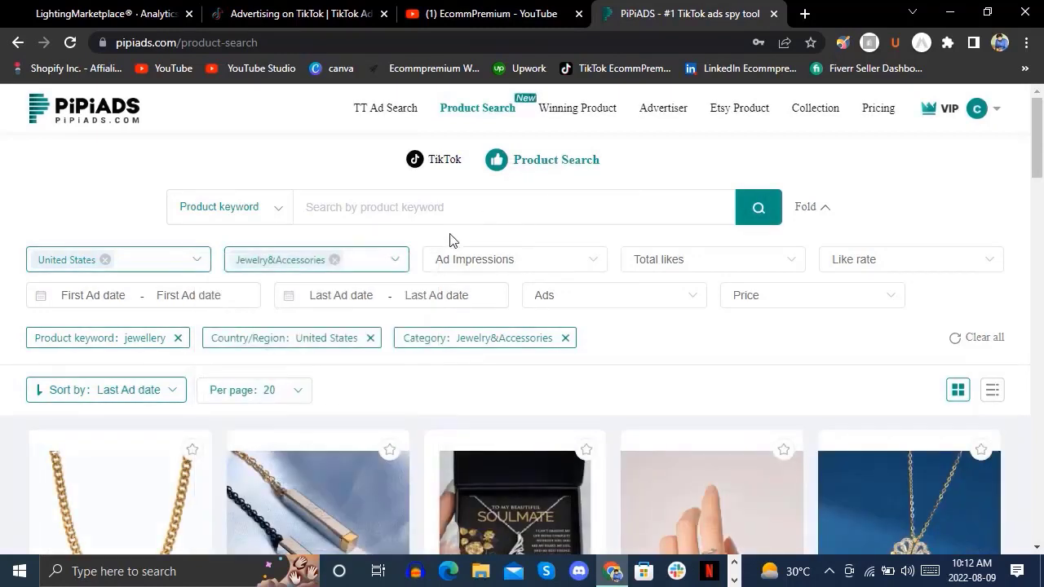
Step: Set minimums of 7000000 ad impressions, 50000 total likes and 7.0% like rate
click(493, 261)
drag(442, 347, 742, 354)
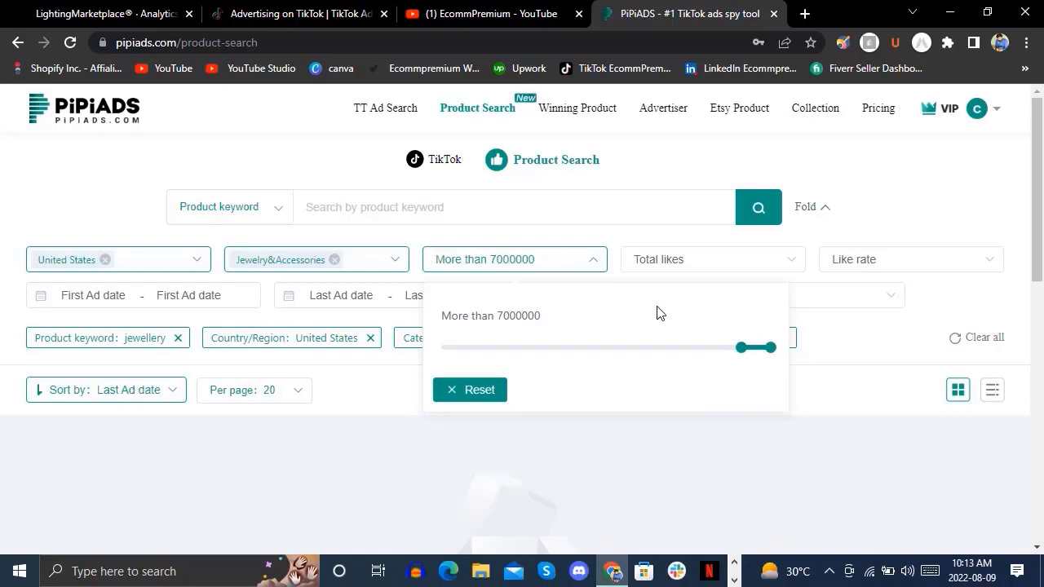
click(684, 242)
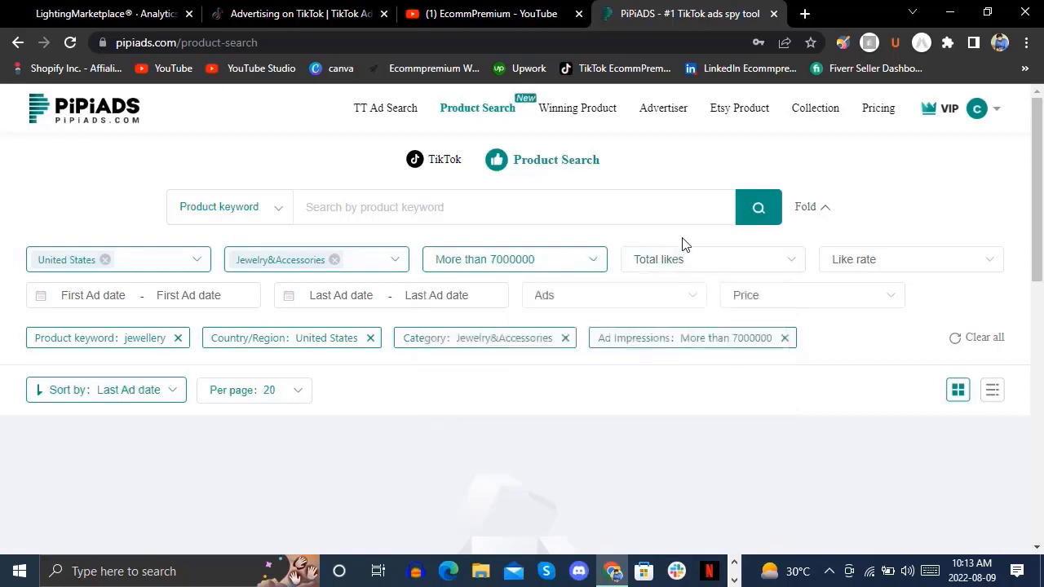
click(694, 259)
drag(650, 344, 891, 347)
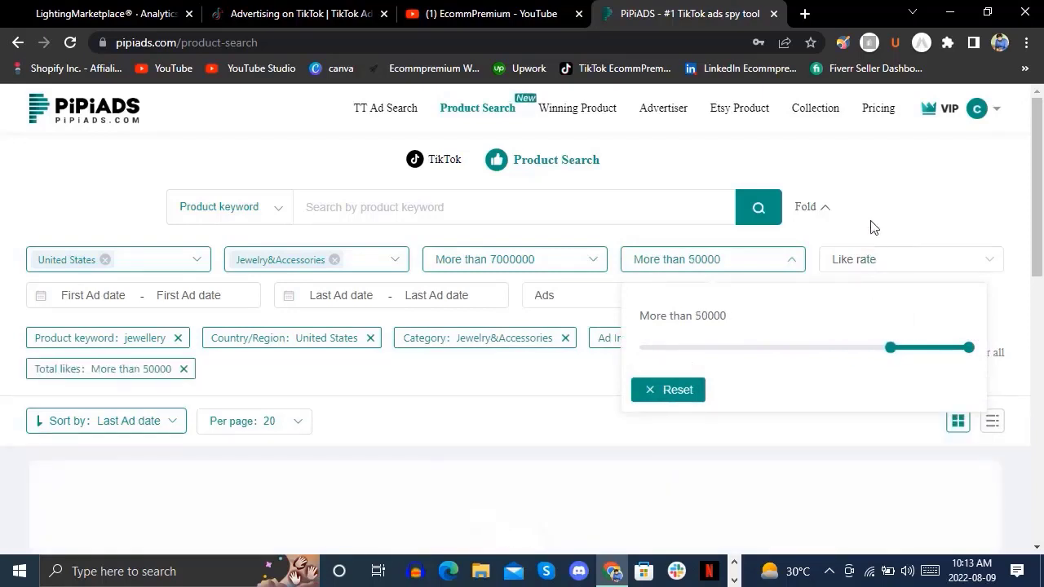
click(871, 261)
click(871, 262)
drag(676, 349, 926, 341)
click(878, 229)
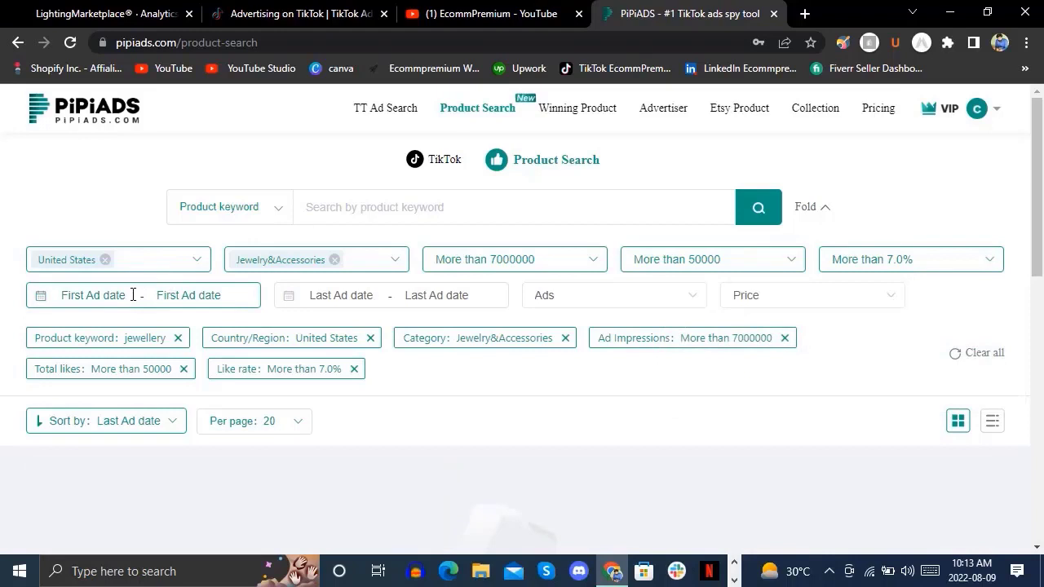
Step: Limit the First Ad date to 2022-08-01 through 2022-08-09
click(180, 297)
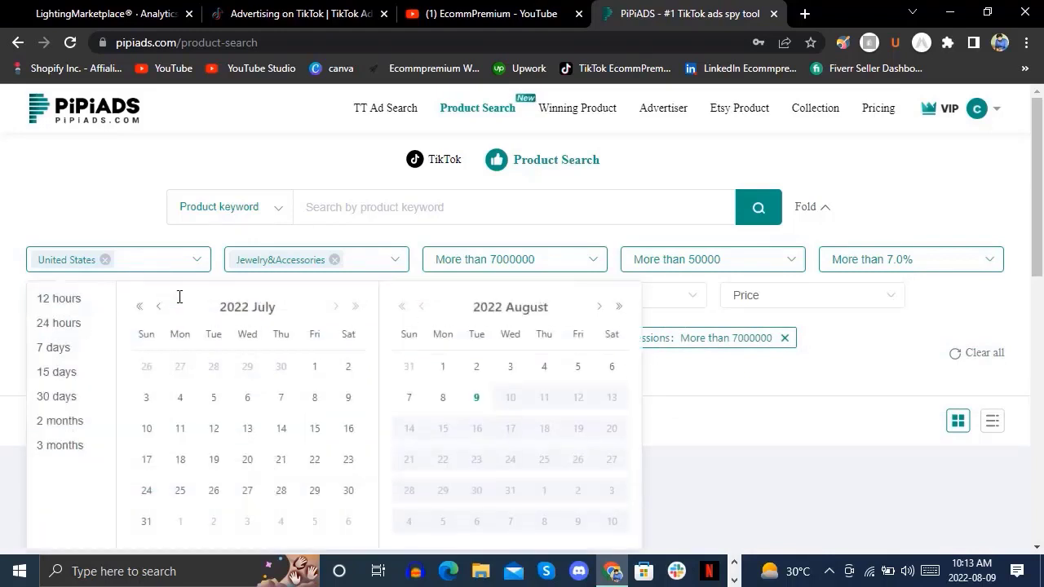
click(442, 366)
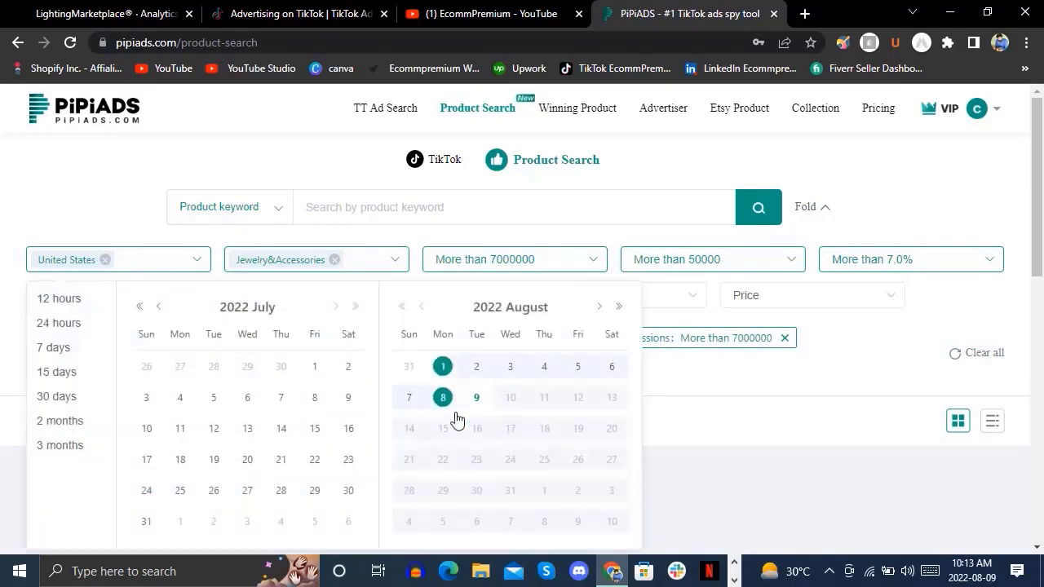
click(477, 398)
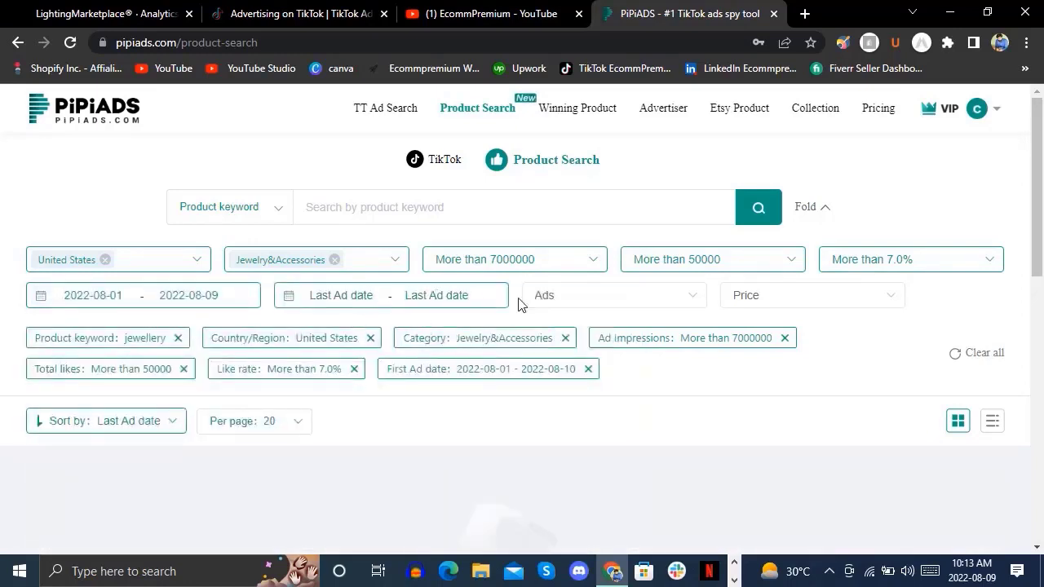
click(591, 303)
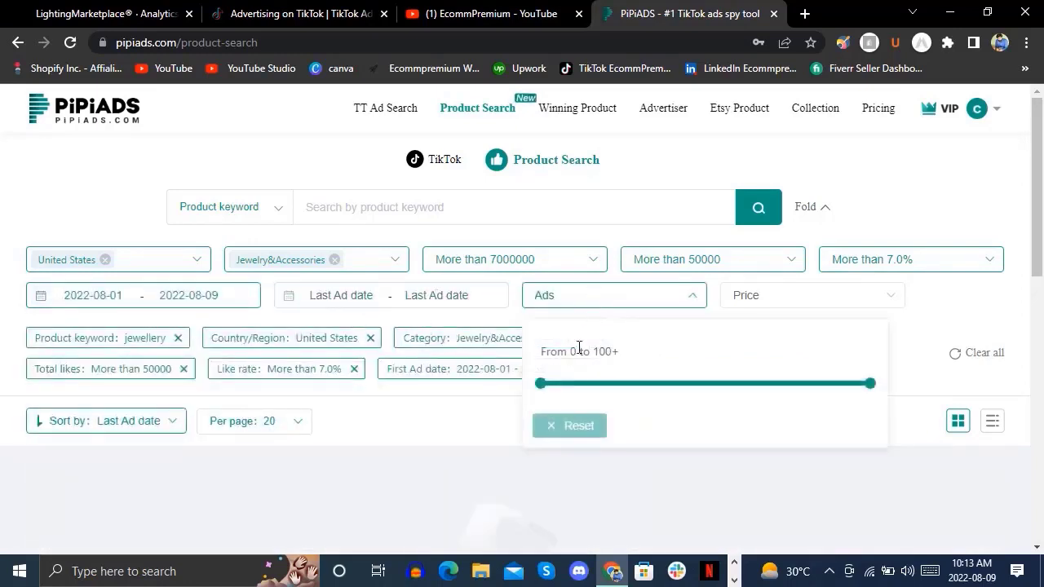
Step: Require more than 1 ad and limit the price range to 50–200
drag(541, 383, 569, 384)
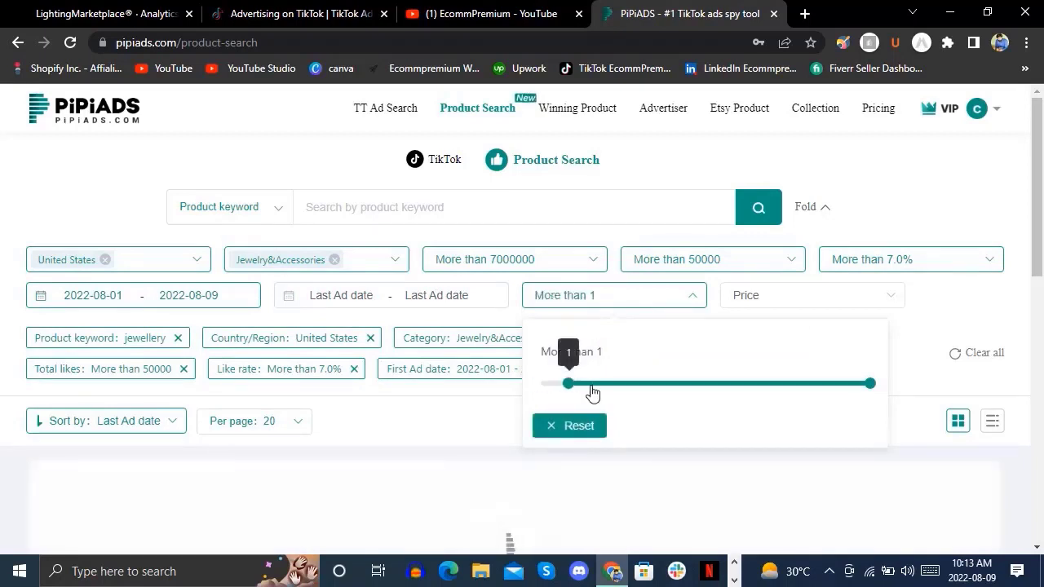
click(793, 298)
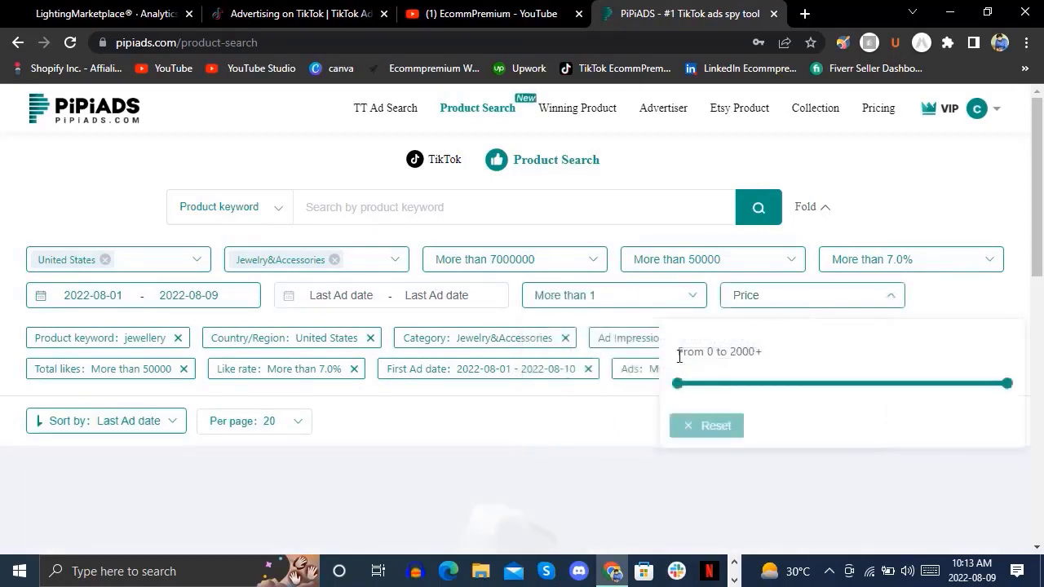
drag(677, 384, 829, 384)
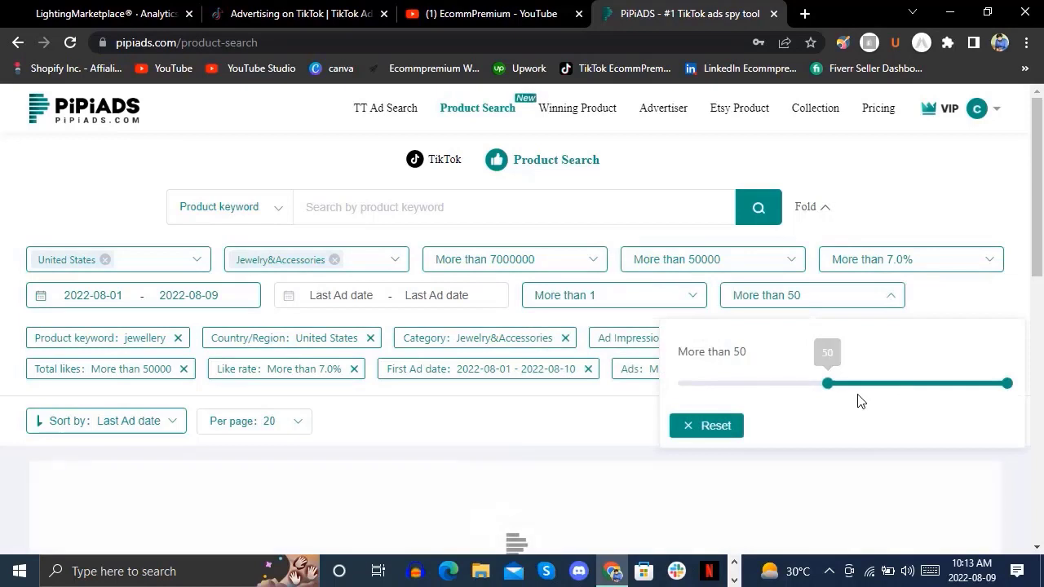
drag(1009, 384, 895, 385)
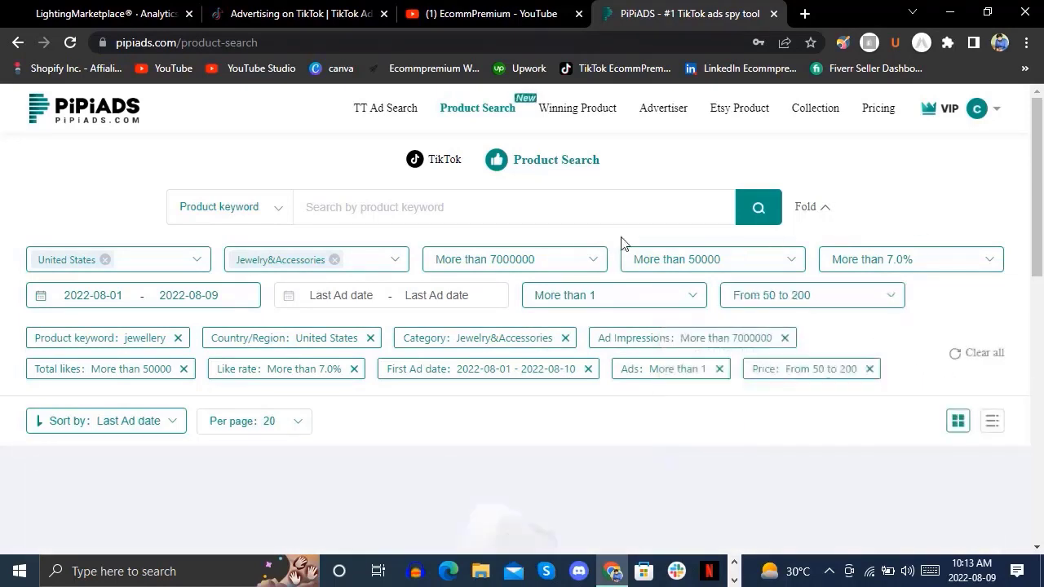
scroll(573, 251, down, 1)
scroll(574, 251, down, 2)
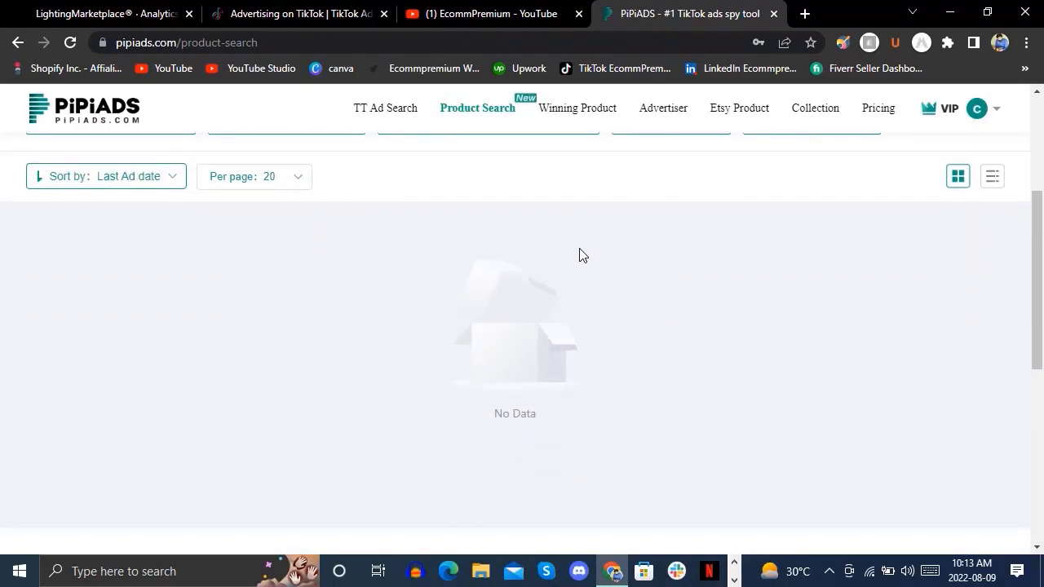
scroll(580, 255, up, 2)
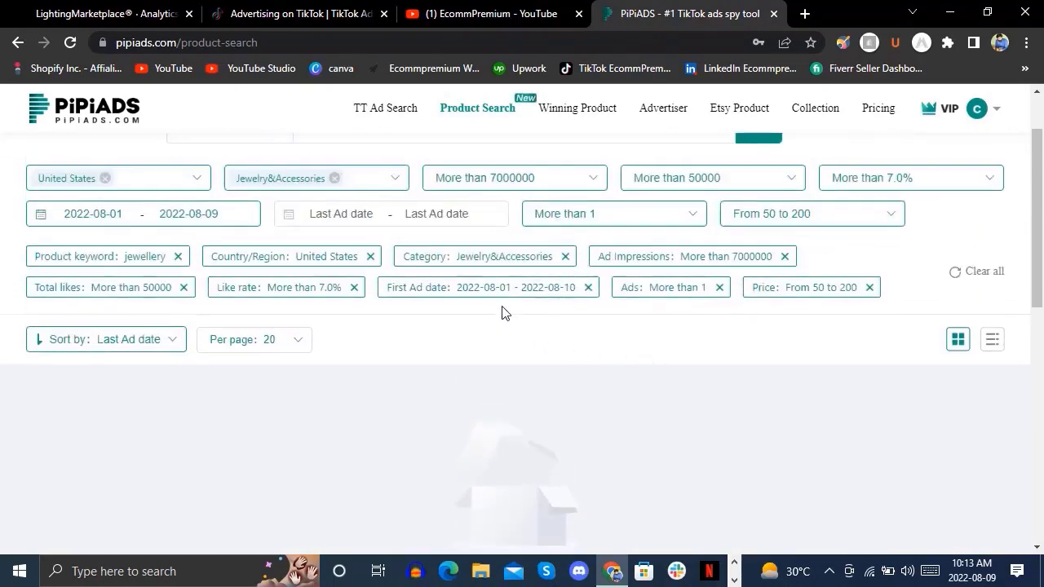
scroll(501, 310, up, 1)
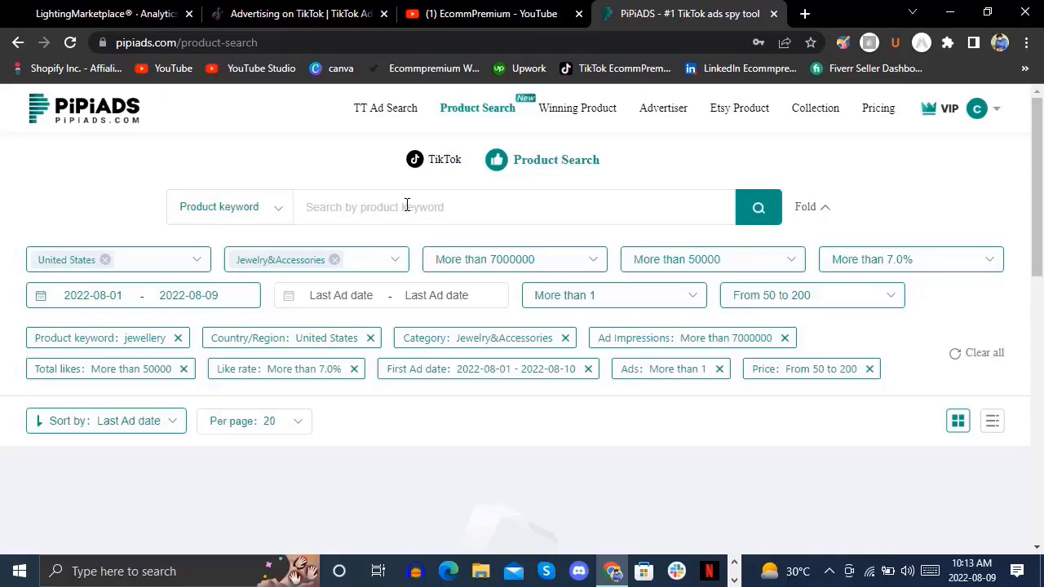
Step: Search products for the keyword 'rings', which returns No Data
text(rings)
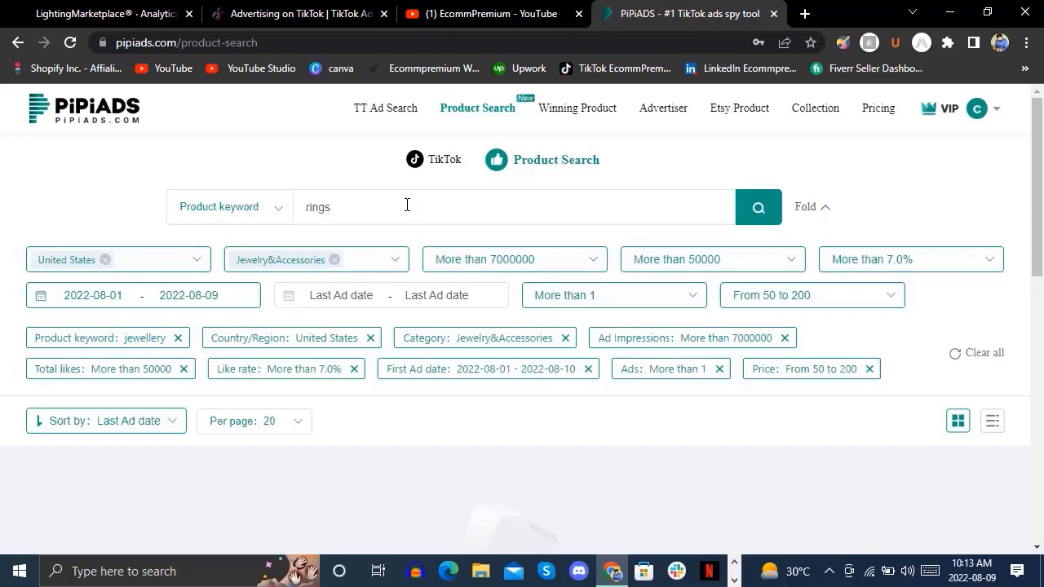
key(Return)
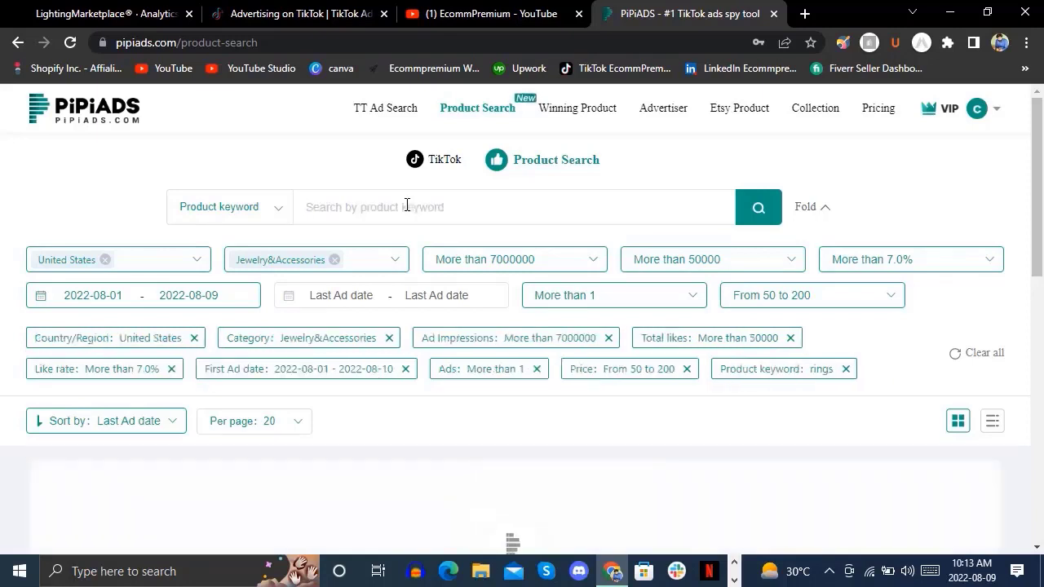
scroll(374, 257, down, 3)
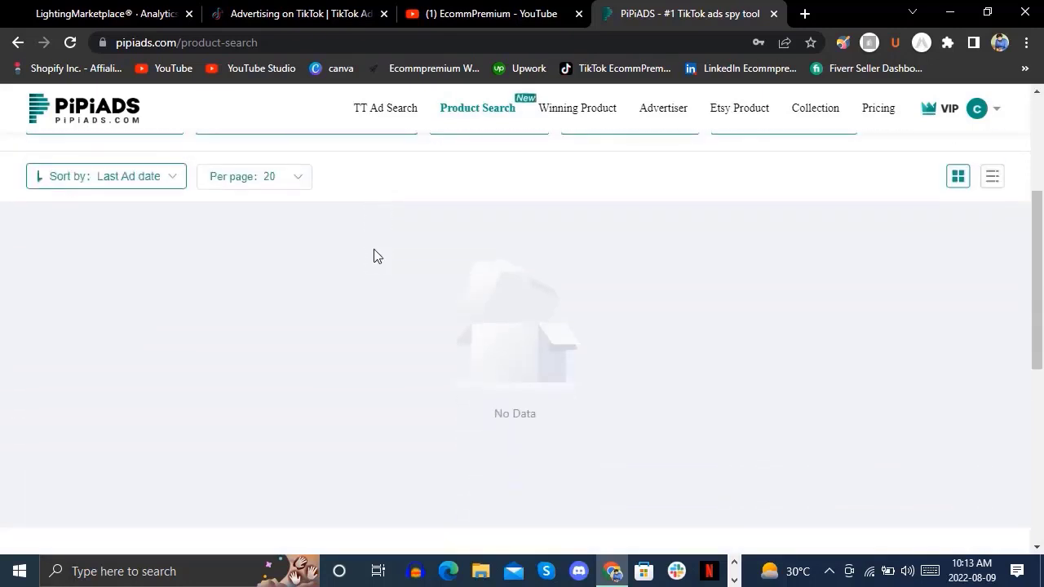
scroll(374, 257, up, 3)
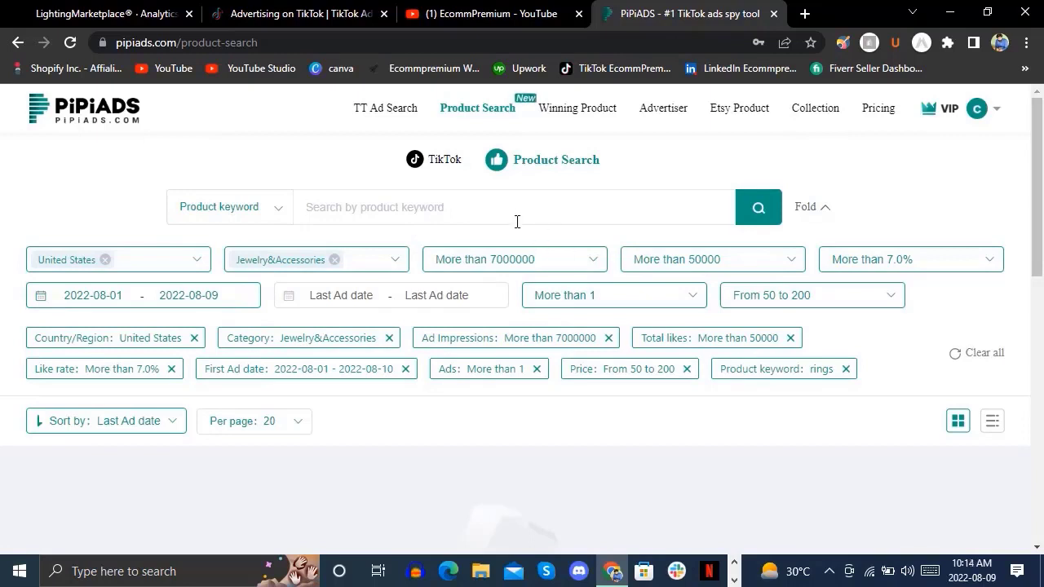
Step: Reset the Ad Impressions, Total likes and Like rate filters
click(564, 259)
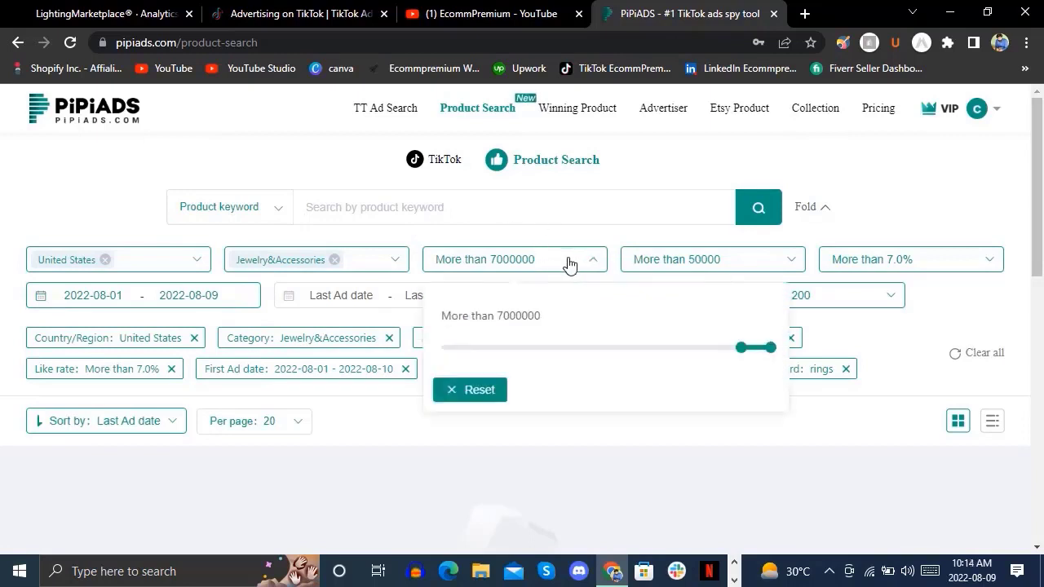
click(475, 390)
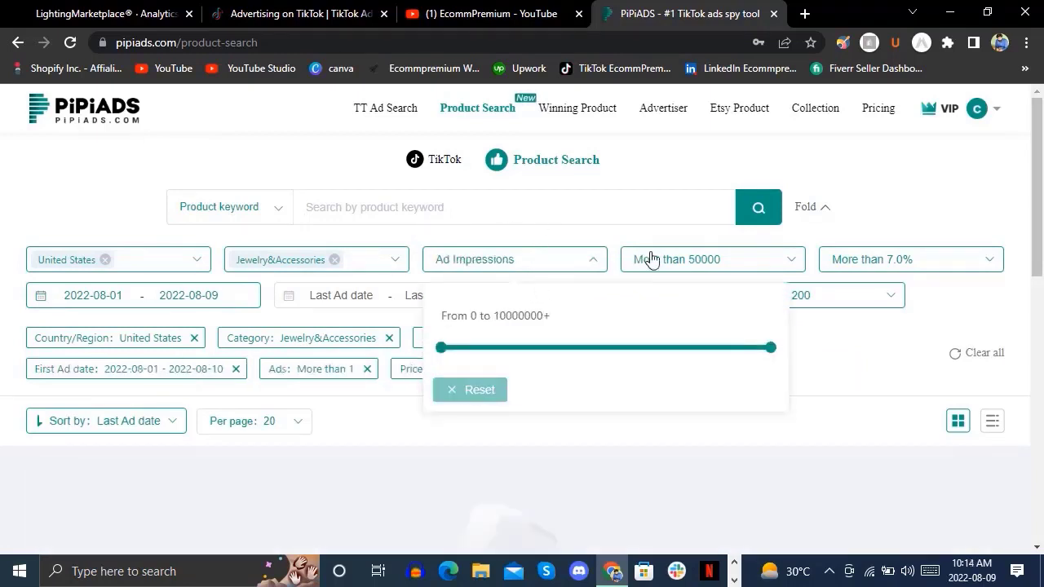
click(653, 259)
click(663, 386)
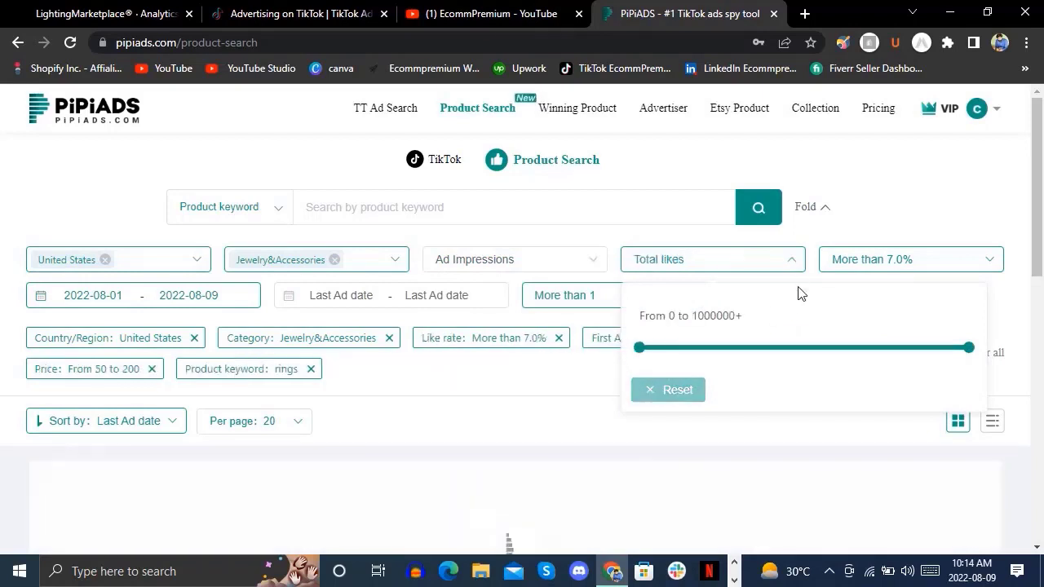
click(850, 267)
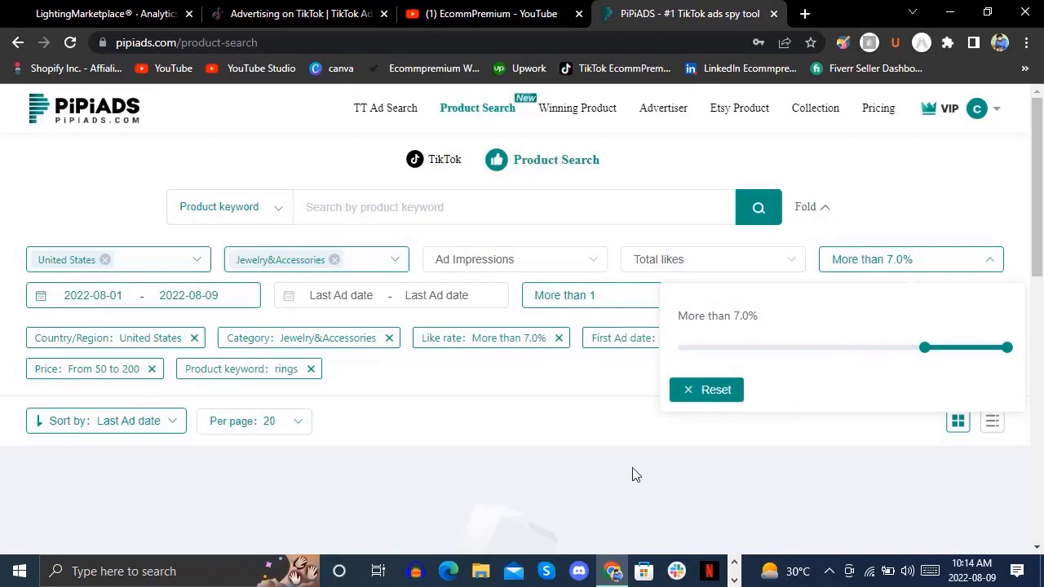
click(709, 391)
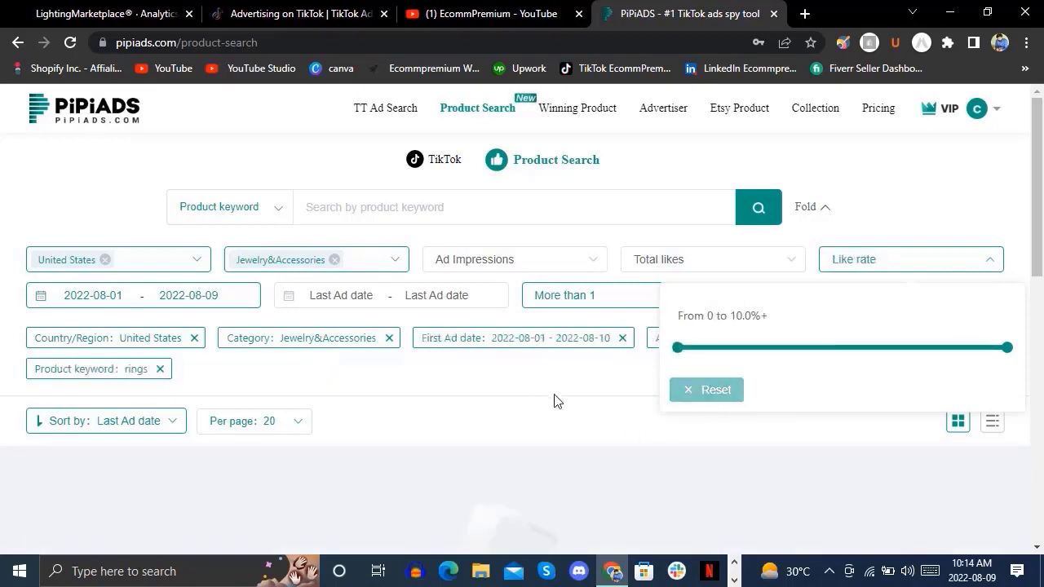
click(517, 388)
scroll(454, 384, down, 3)
scroll(460, 384, up, 3)
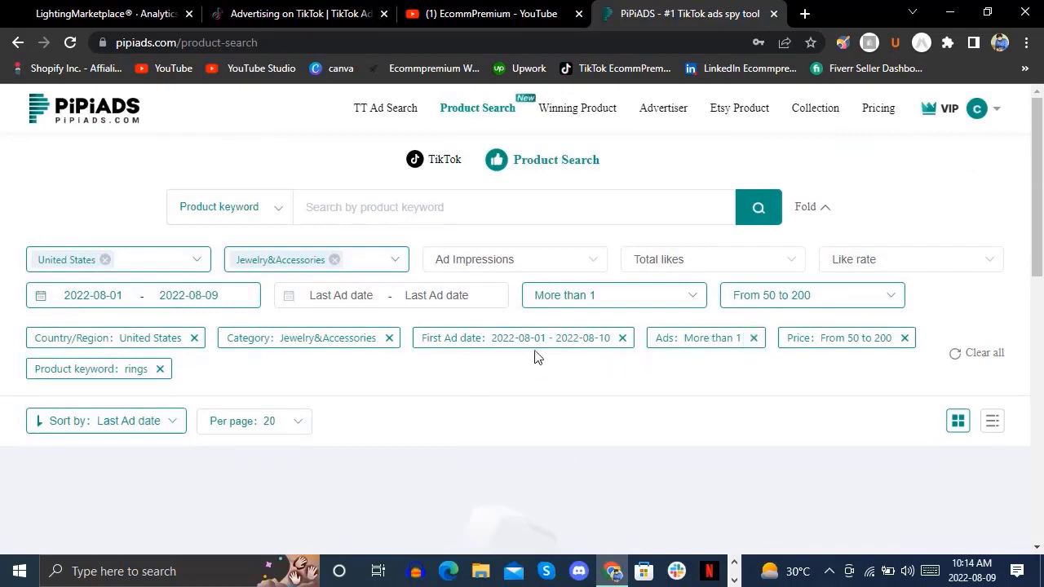
Step: Remove the First Ad date filter and re-select the Jewelry&Accessories category
click(622, 338)
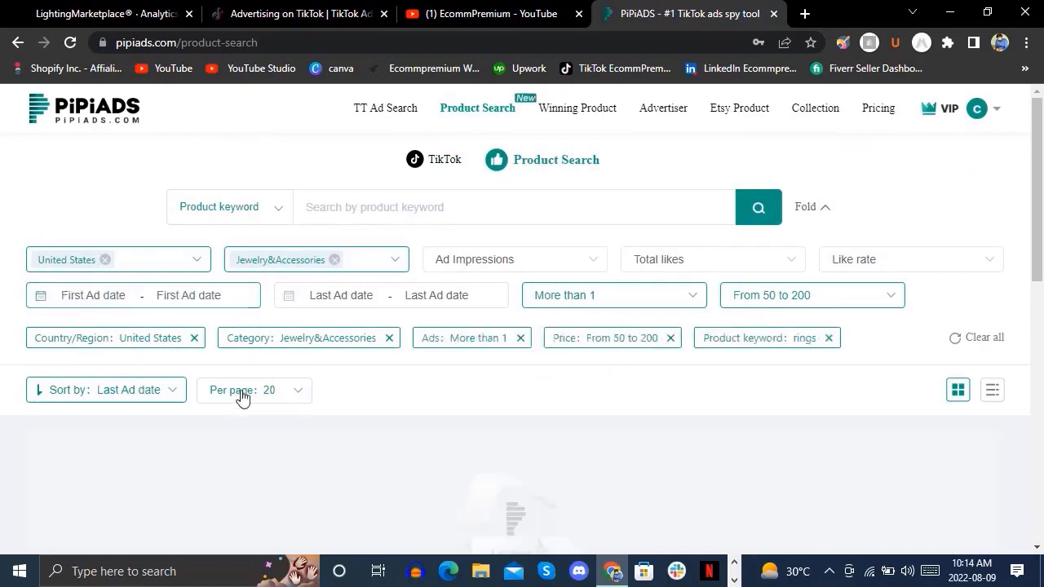
click(389, 338)
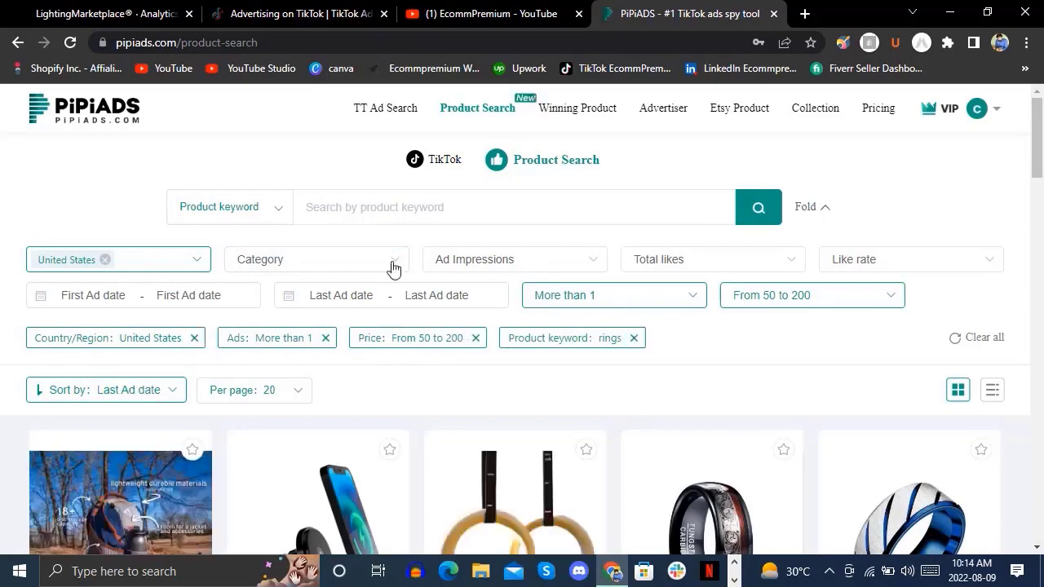
click(343, 270)
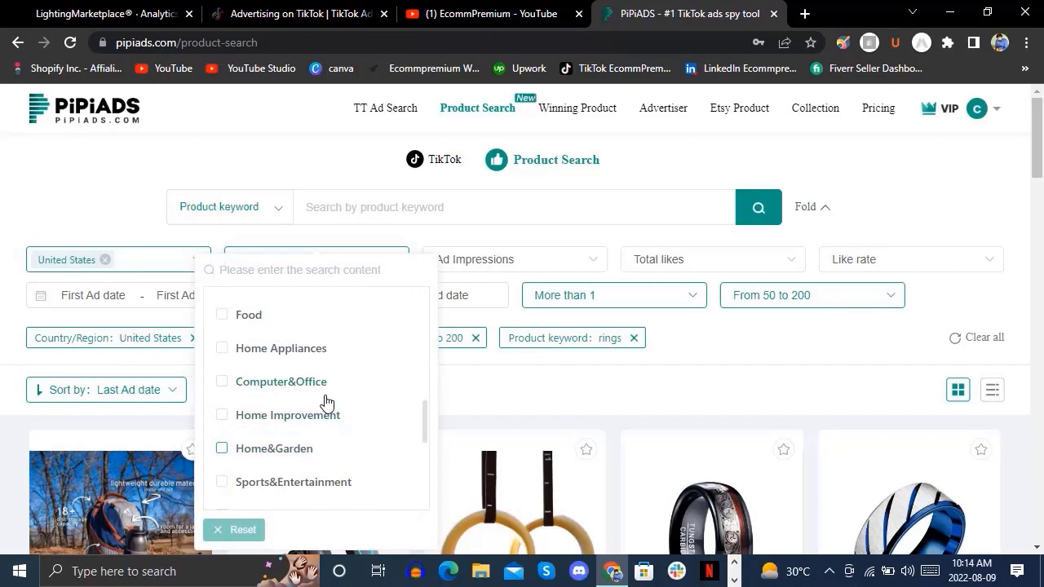
scroll(326, 403, up, 3)
scroll(325, 402, down, 2)
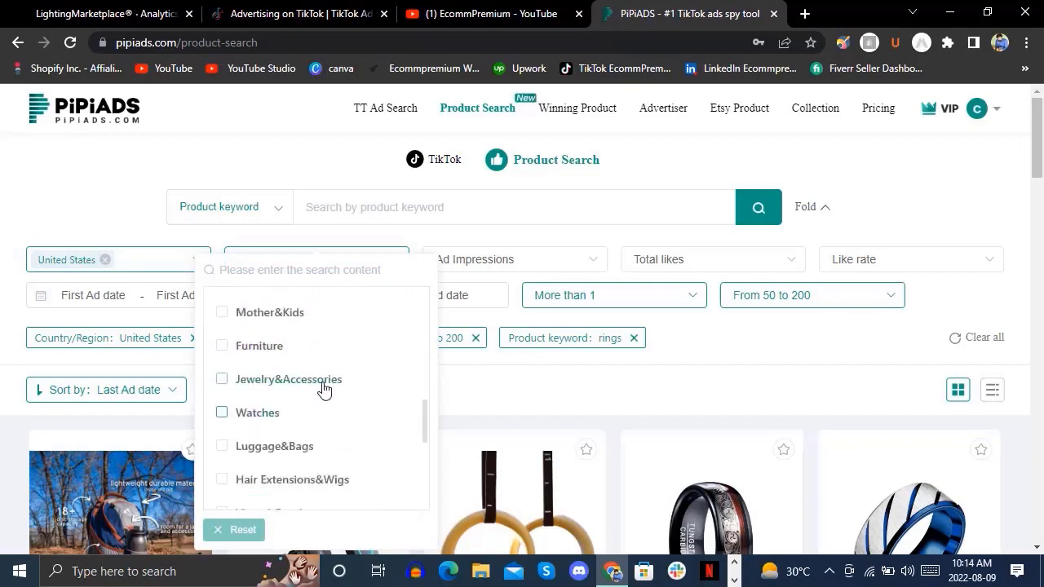
click(336, 380)
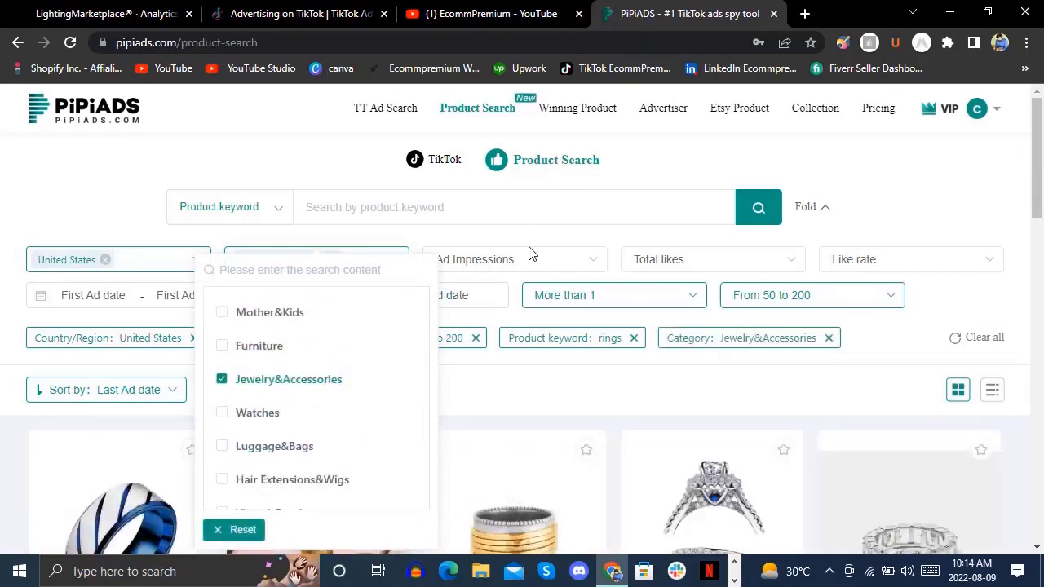
click(522, 241)
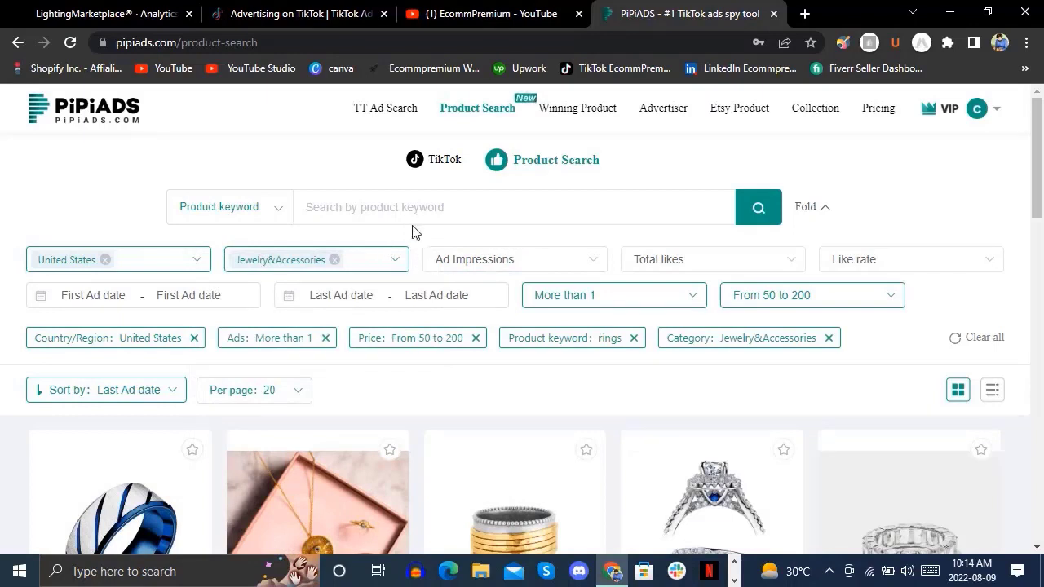
Step: Open the Elemental Energy Dragon Rings product page from the results
scroll(413, 233, down, 3)
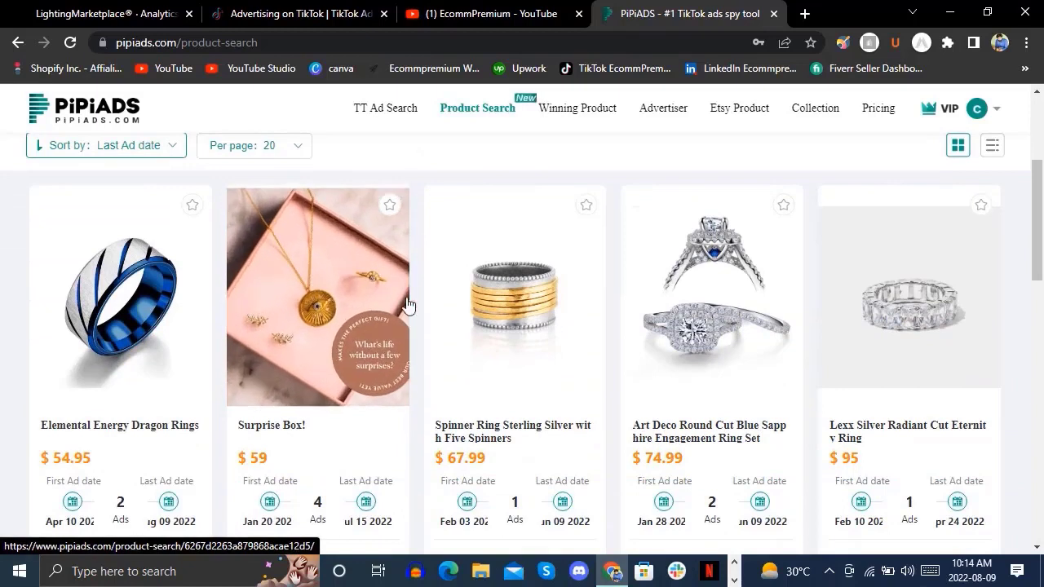
scroll(112, 321, down, 2)
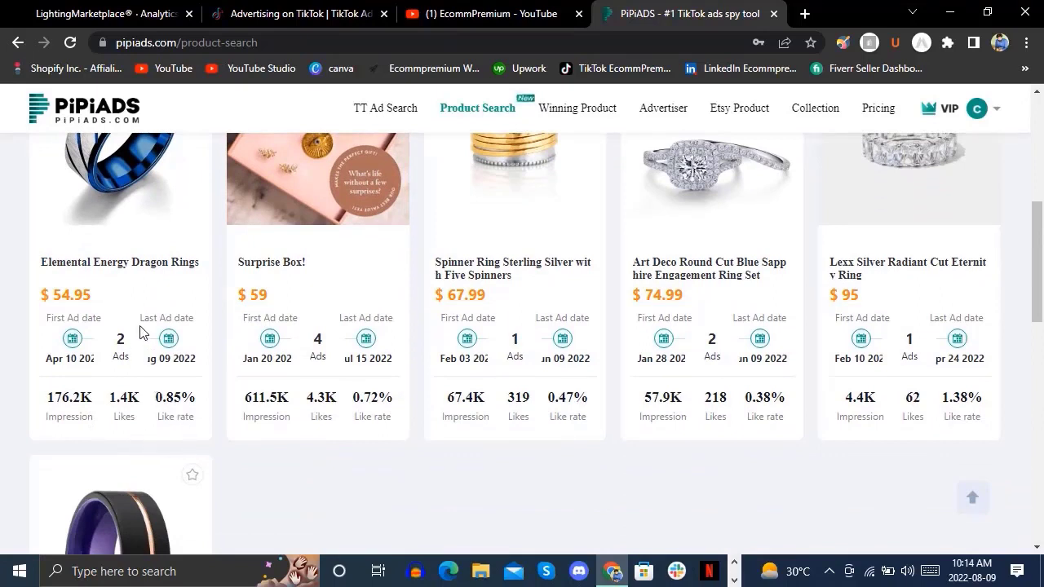
click(114, 261)
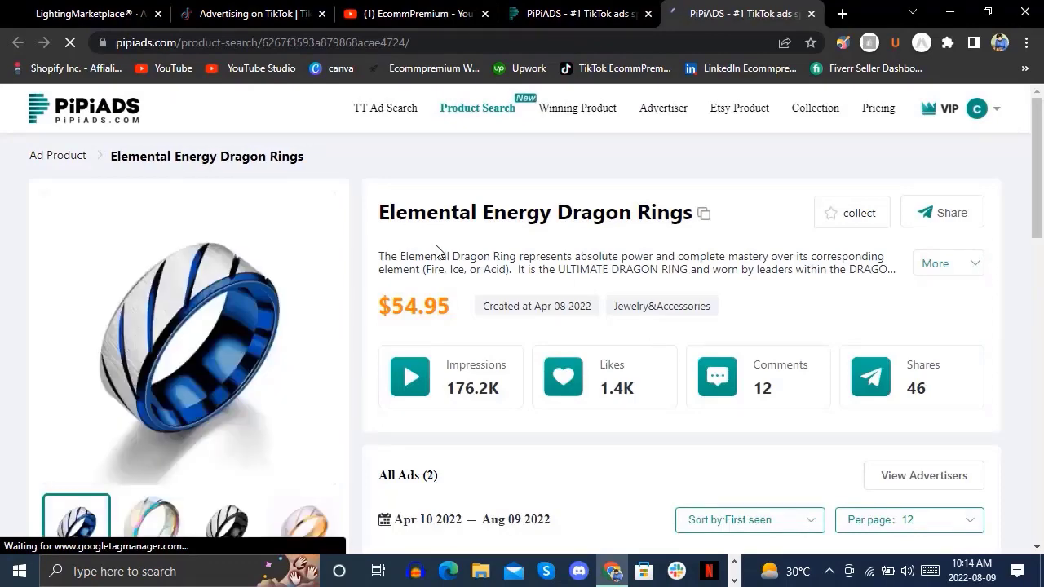
Step: Expand the Dragon Rings description and review its likes, comments, shares and ads
scroll(445, 246, down, 1)
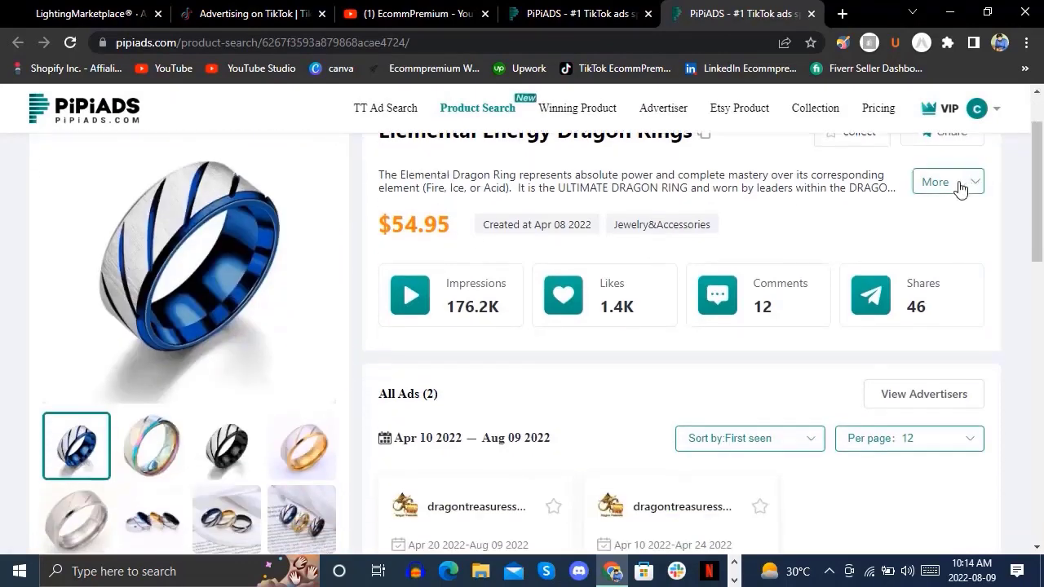
click(962, 184)
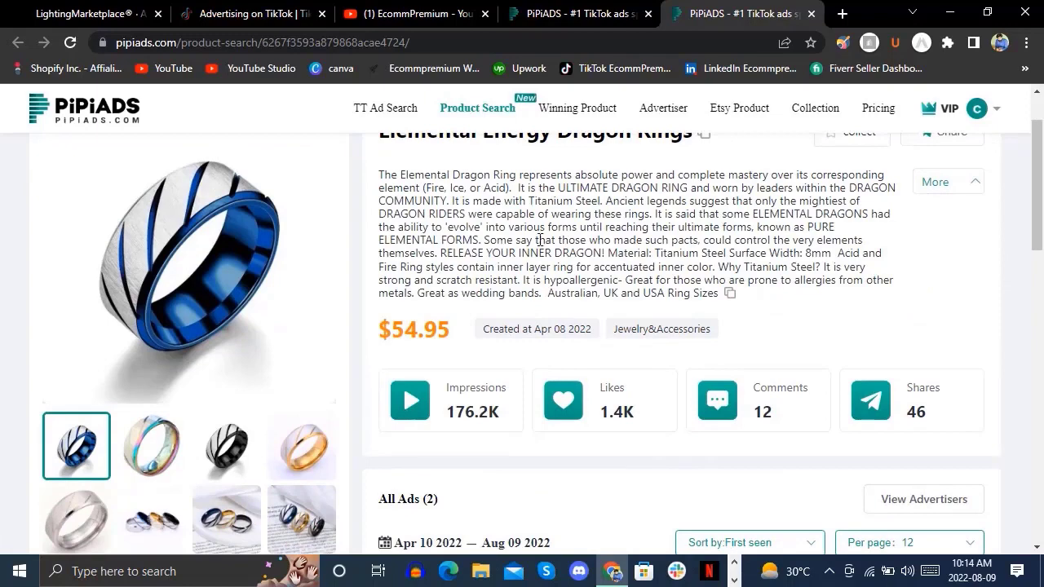
scroll(539, 240, down, 2)
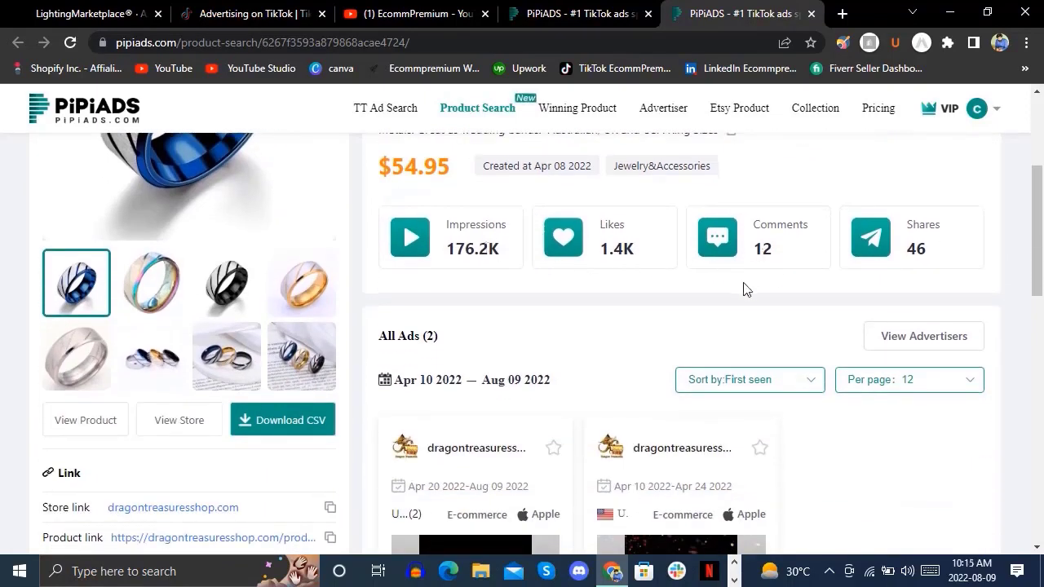
scroll(540, 273, down, 2)
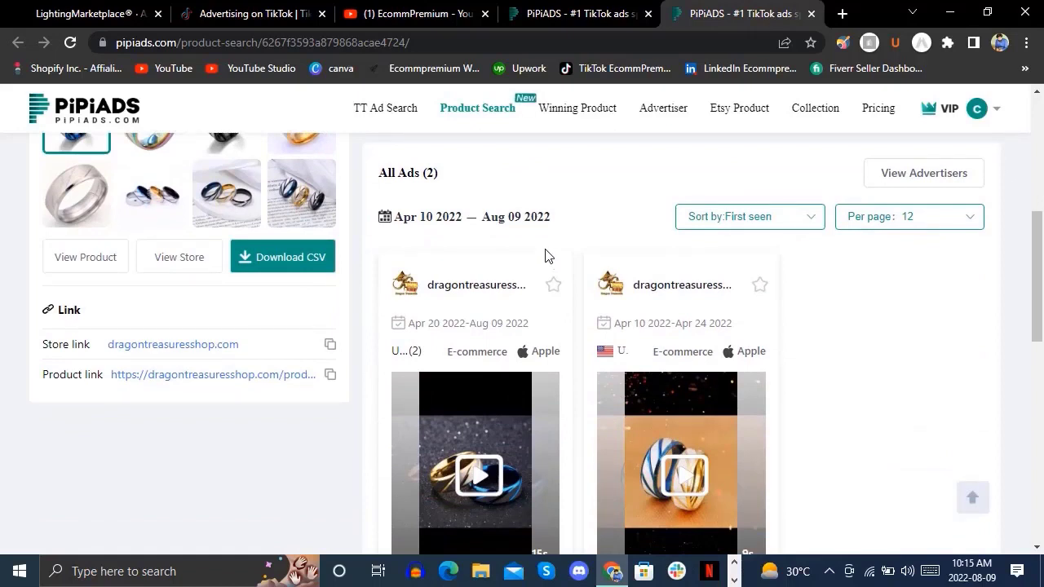
scroll(544, 256, down, 2)
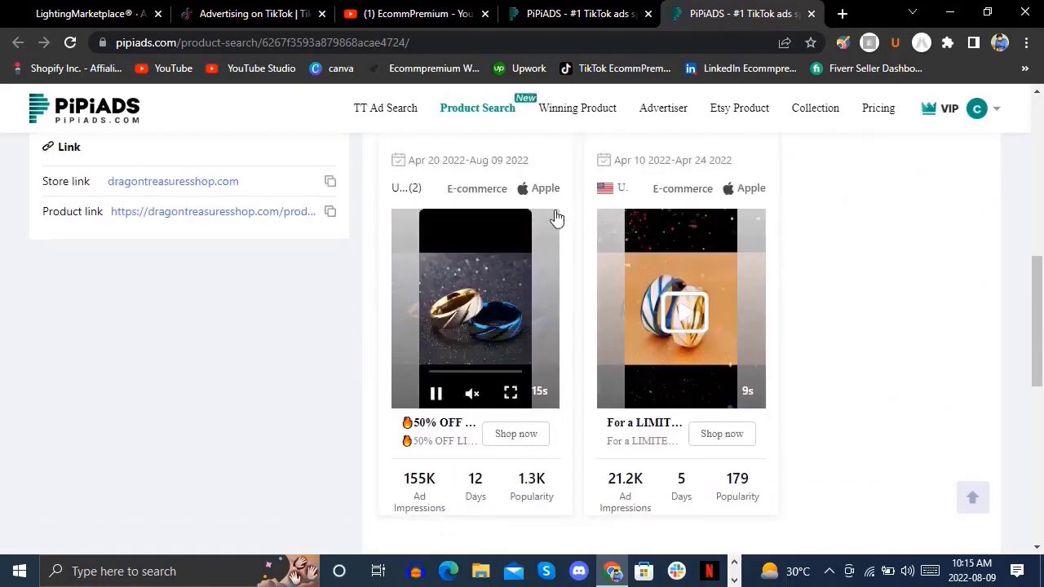
scroll(557, 196, up, 3)
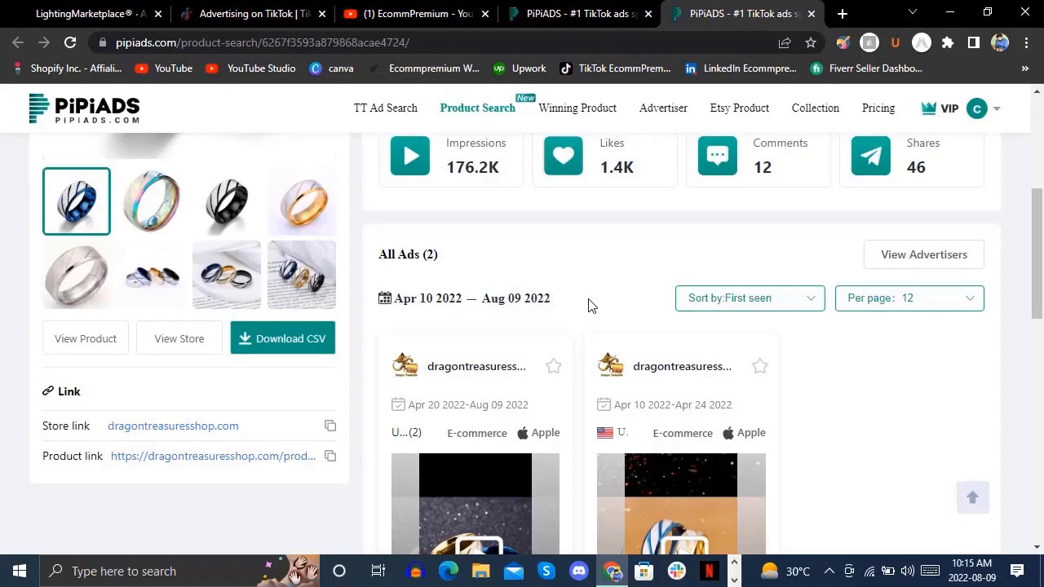
scroll(592, 305, up, 3)
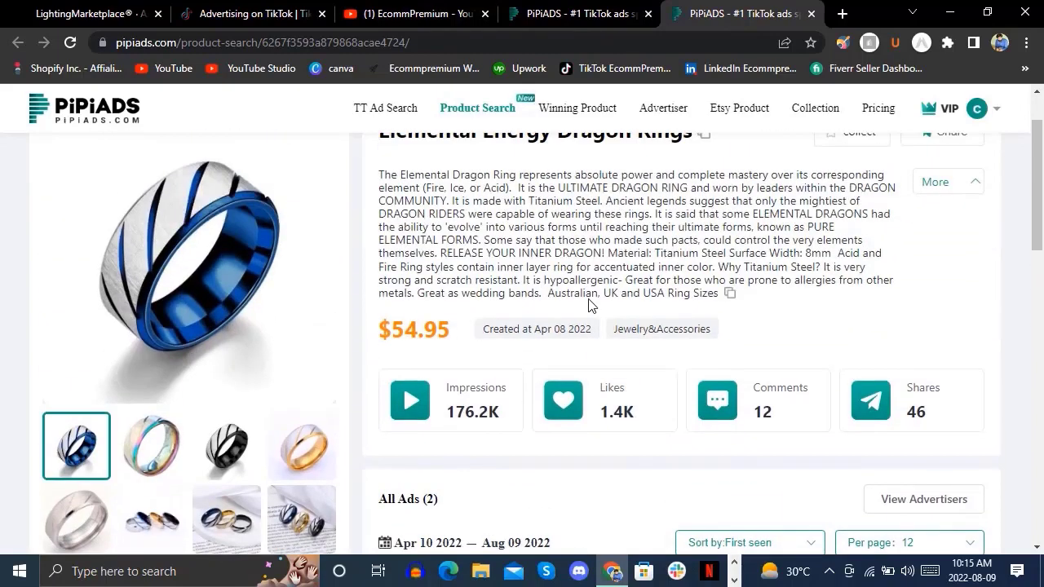
scroll(592, 305, up, 1)
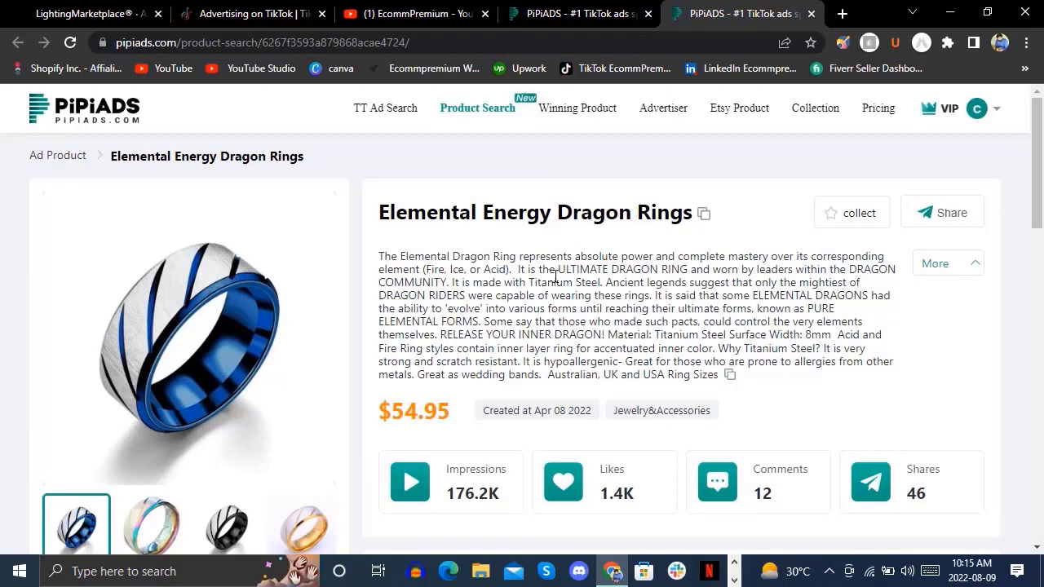
Step: Browse the Winning Product list, then go back to an unfiltered TikTok Ad Search
click(590, 108)
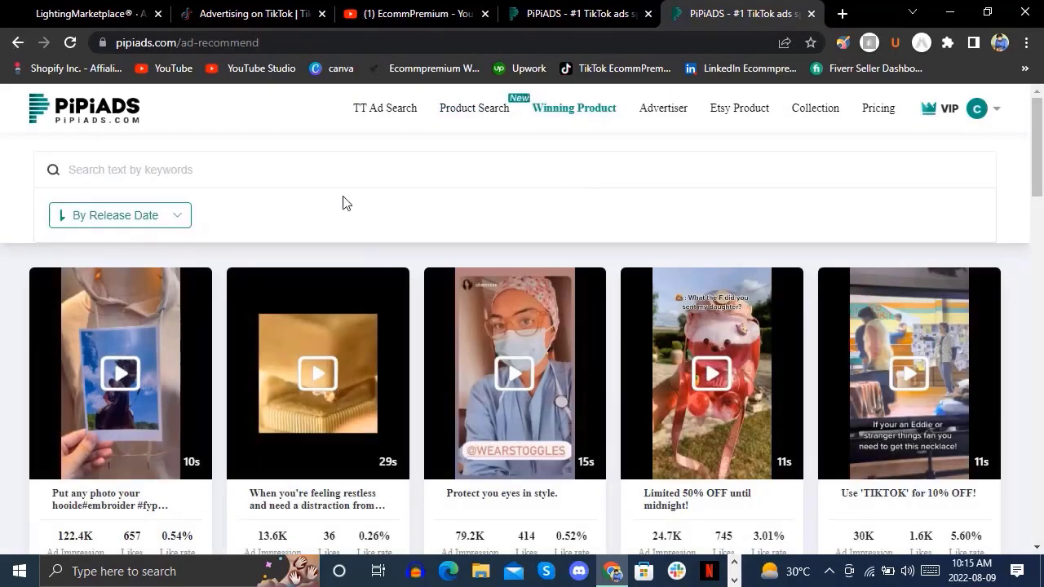
scroll(90, 375, down, 2)
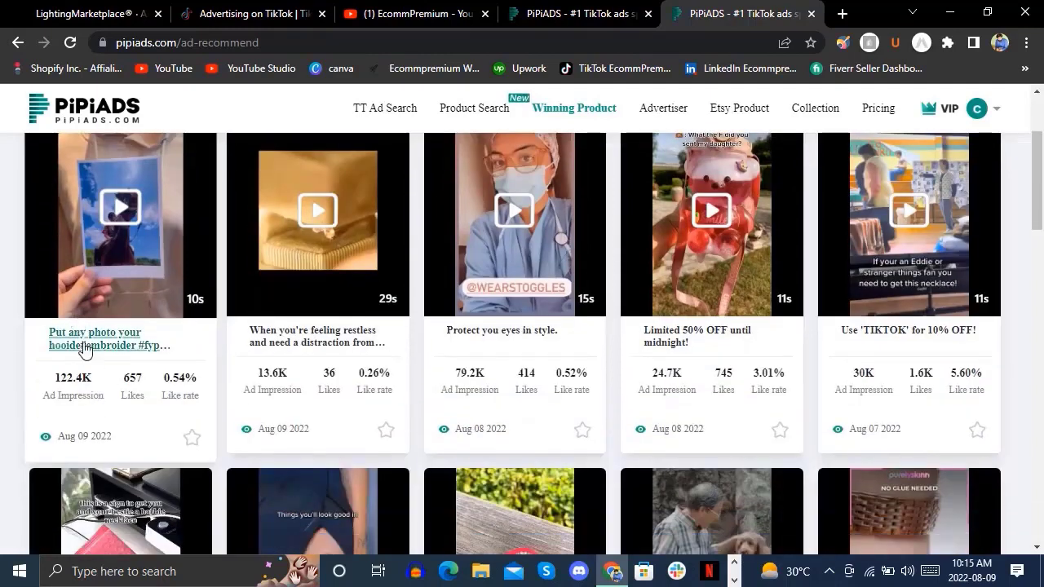
click(477, 108)
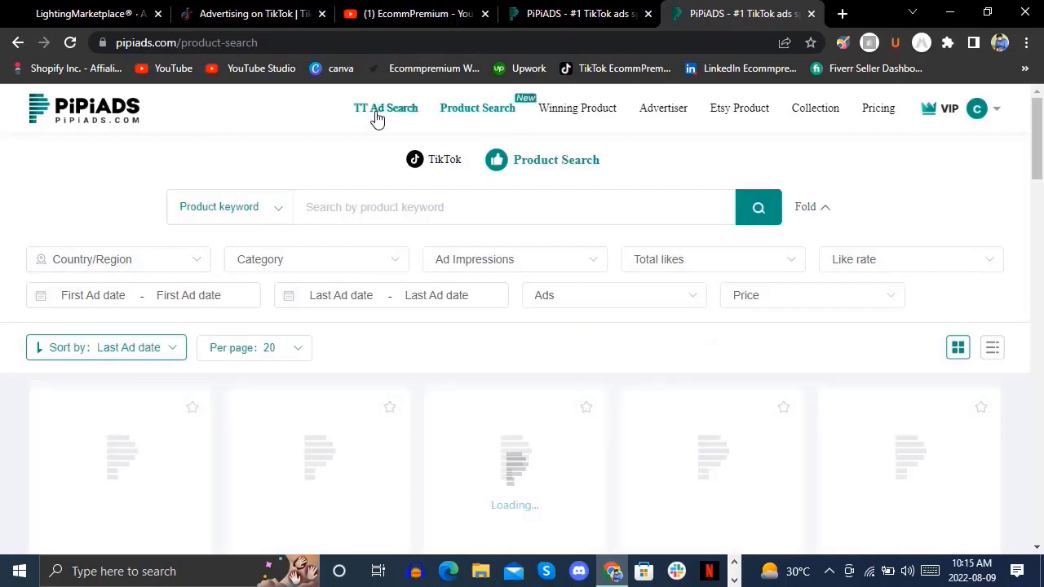
click(376, 112)
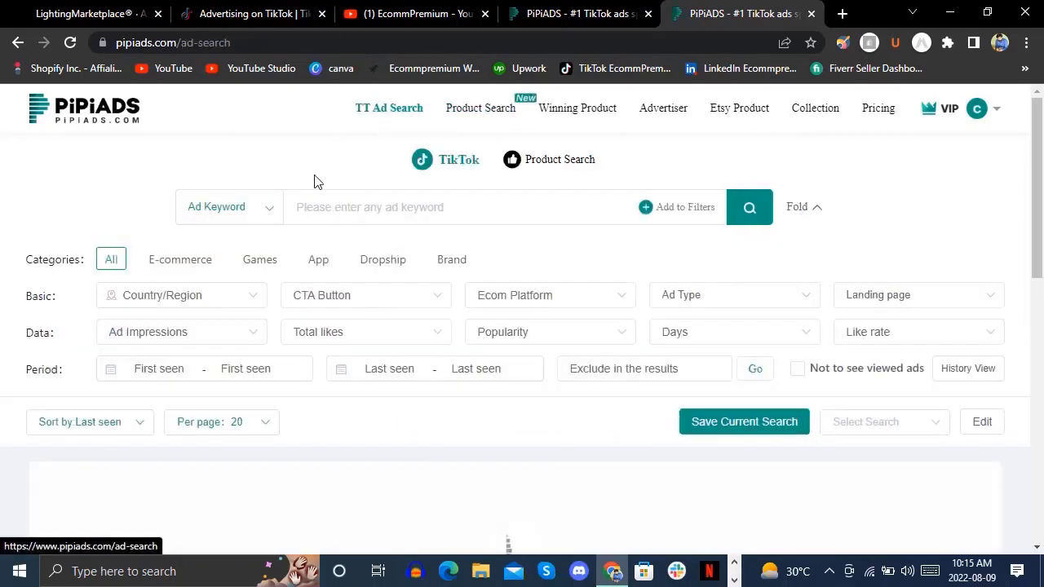
Step: Search ads for 'rings' limited to E-commerce and the United States
click(259, 215)
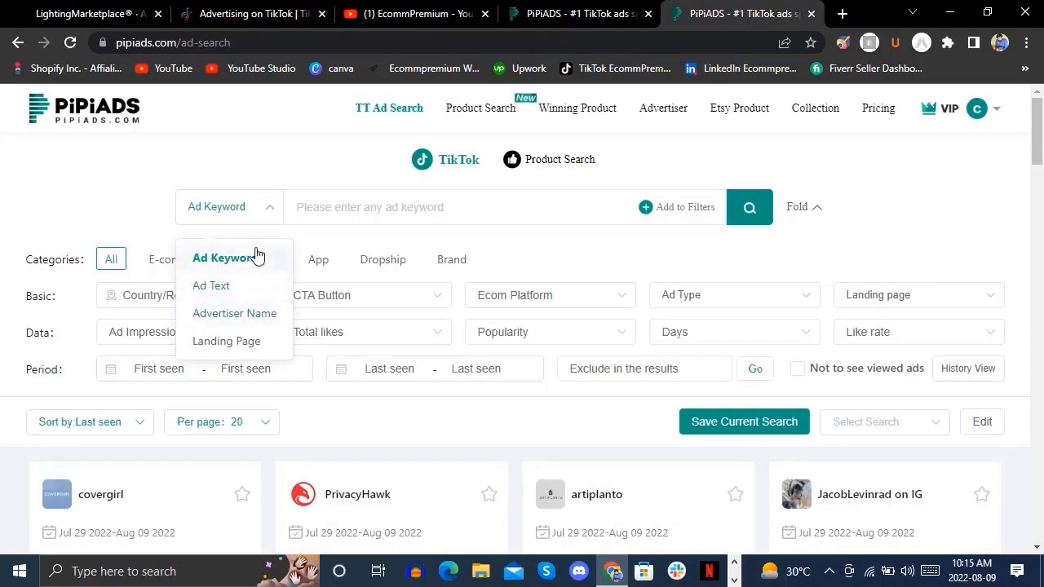
click(359, 215)
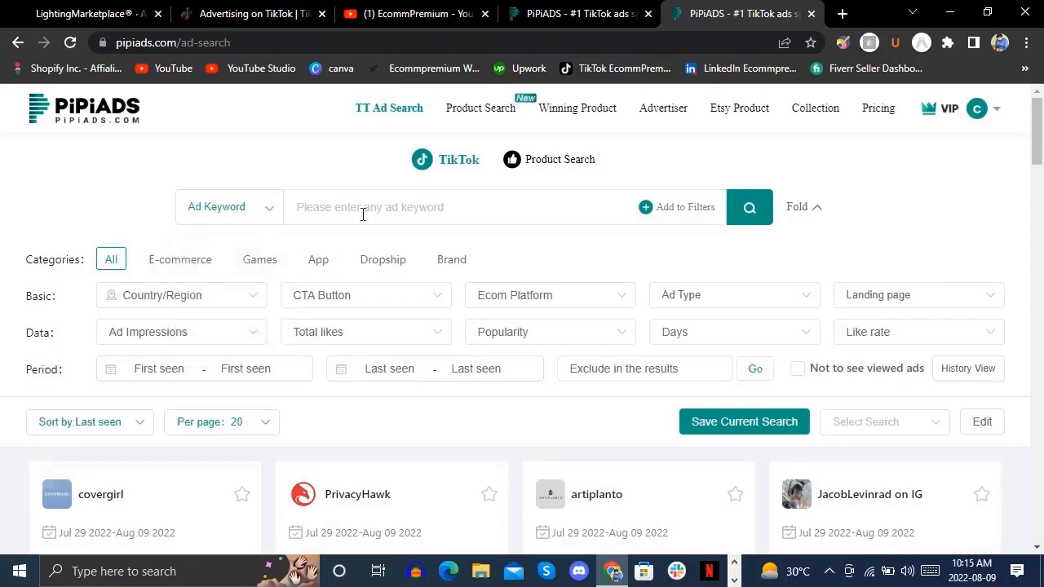
text(f)
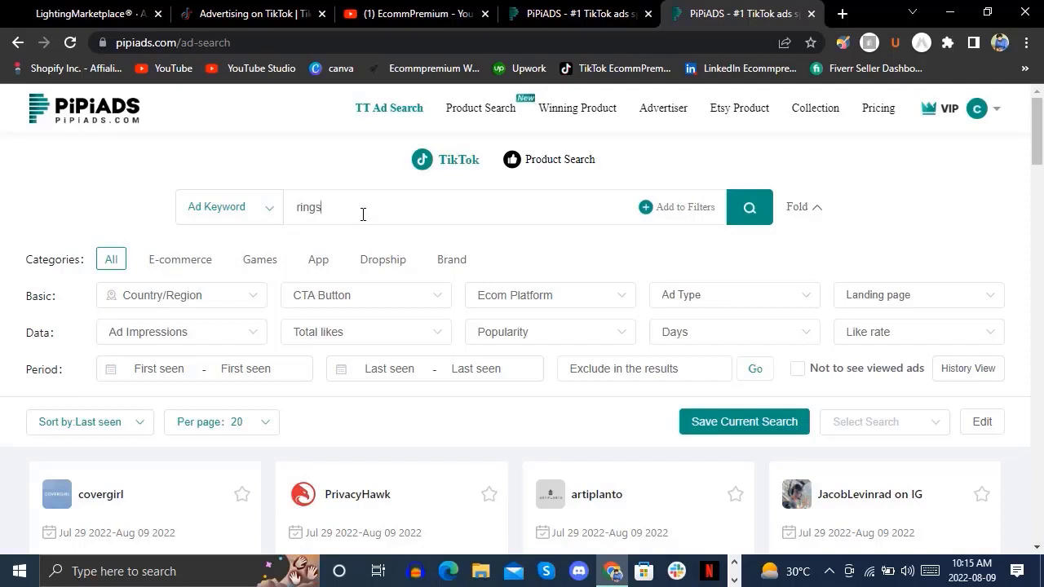
click(183, 259)
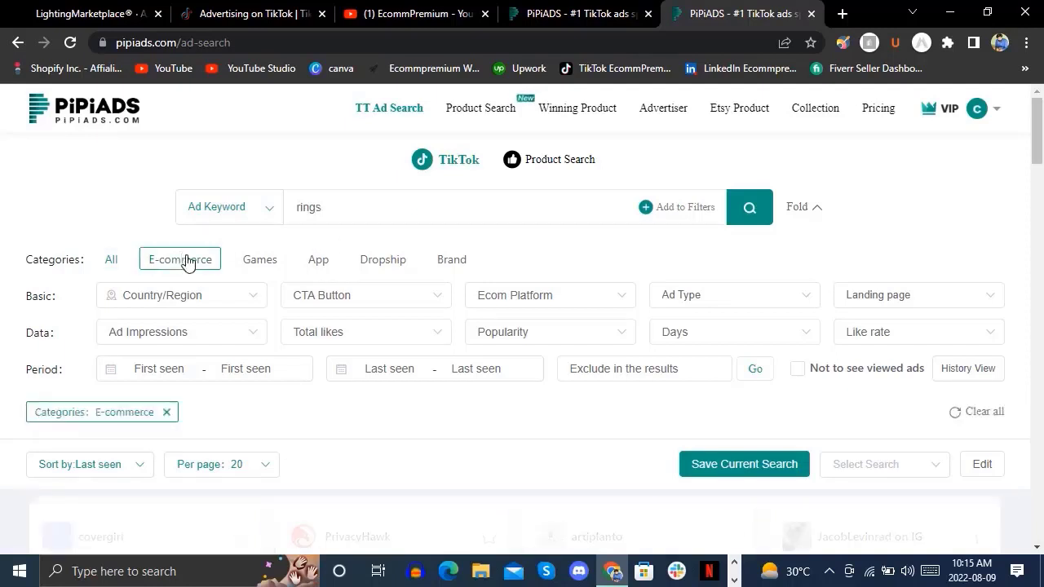
click(195, 301)
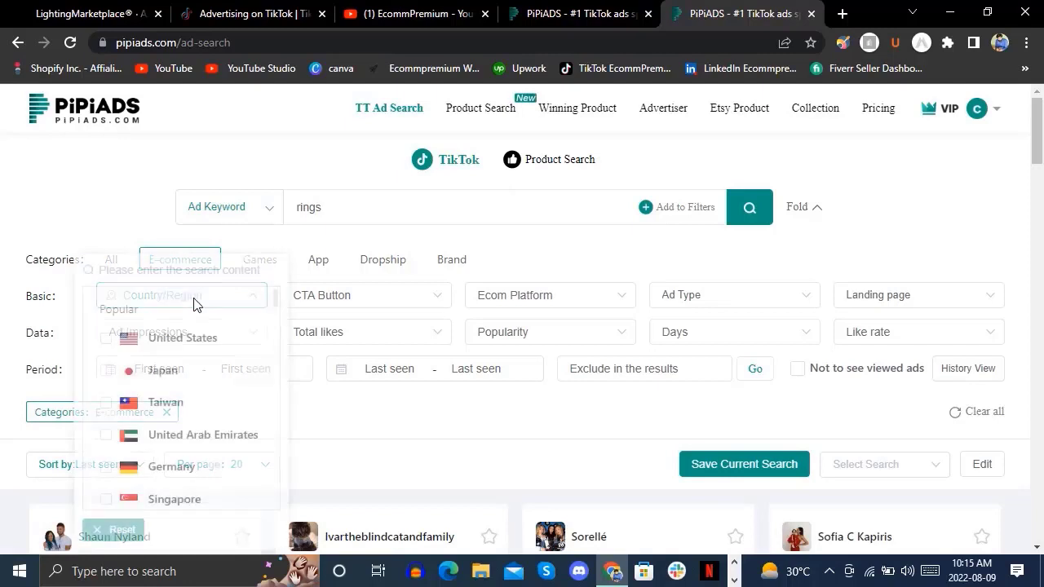
click(173, 342)
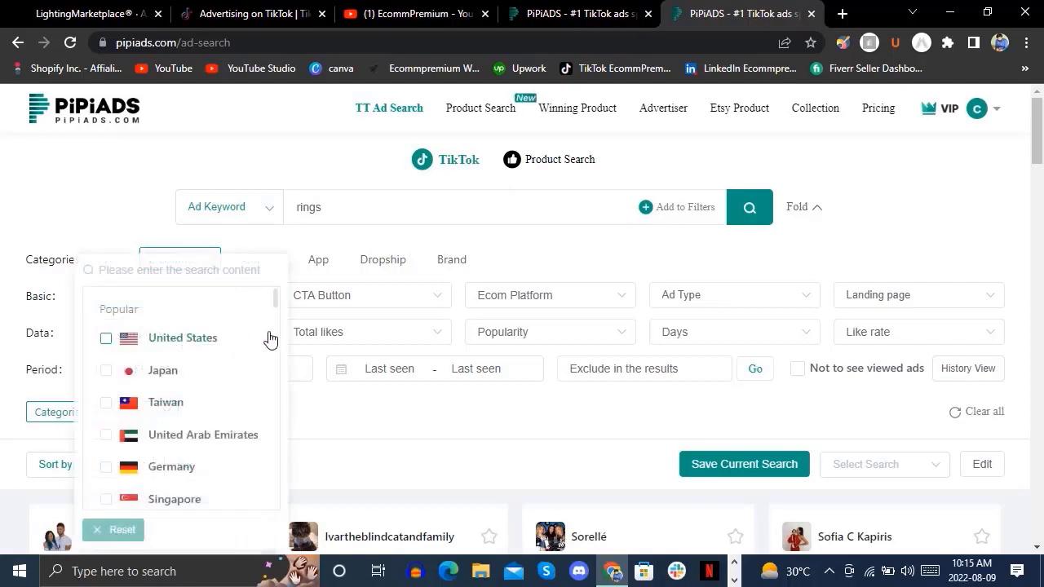
Step: Keep only ads with an Order now call-to-action button
click(401, 304)
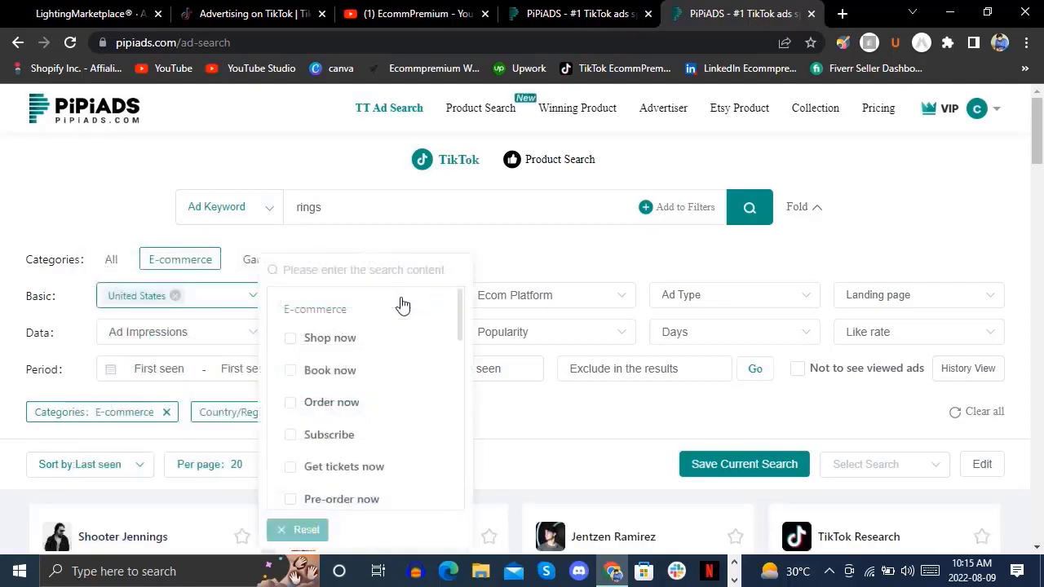
click(359, 402)
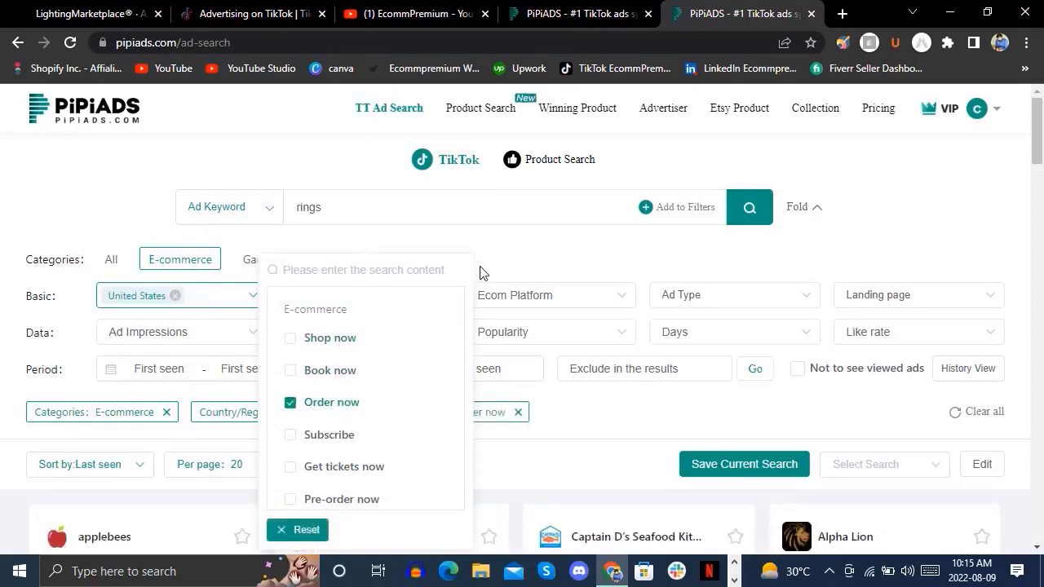
click(479, 273)
scroll(317, 298, down, 5)
mouse_move(217, 342)
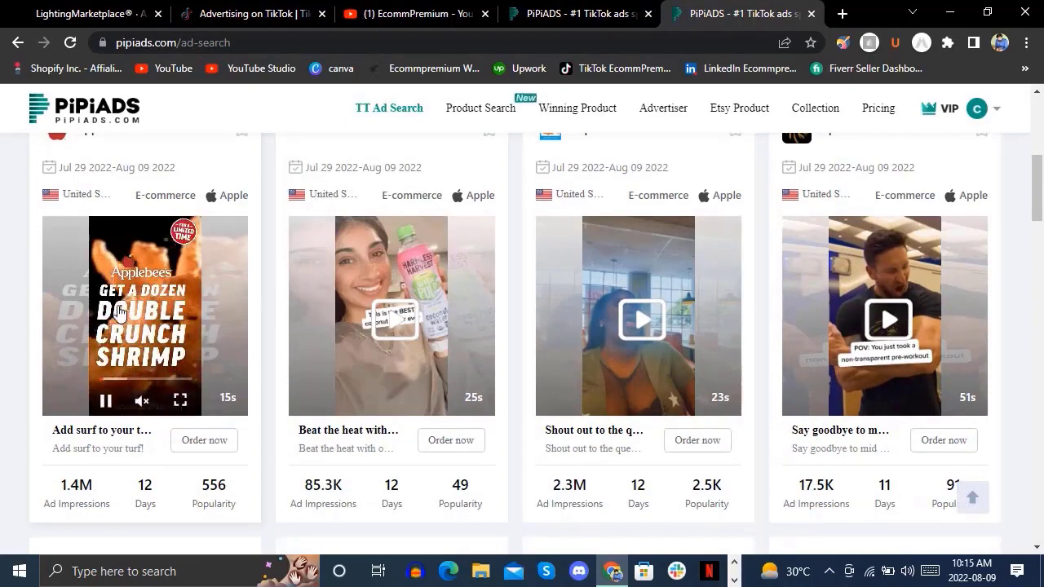
scroll(261, 264, up, 4)
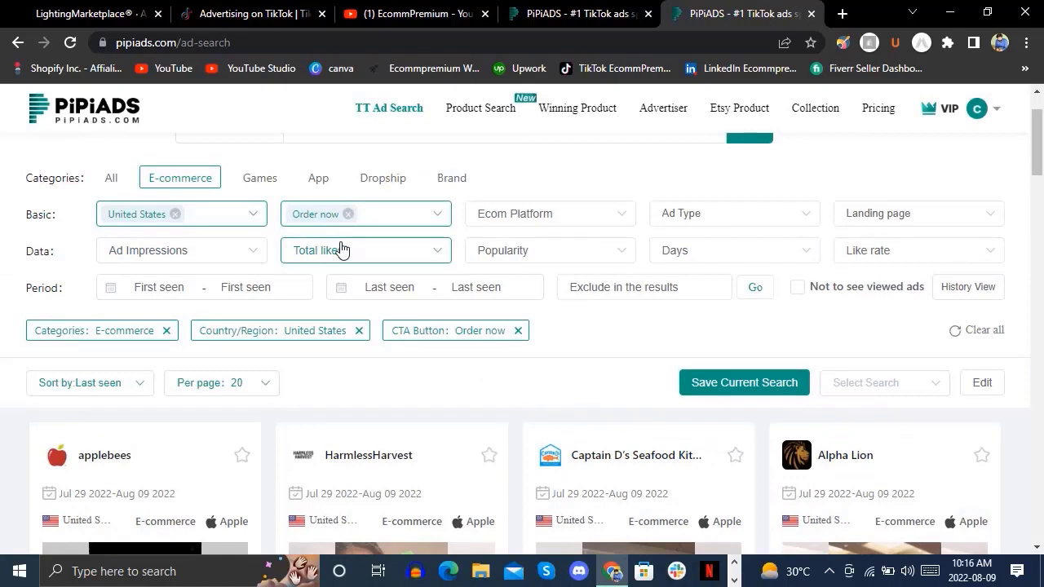
scroll(335, 253, up, 1)
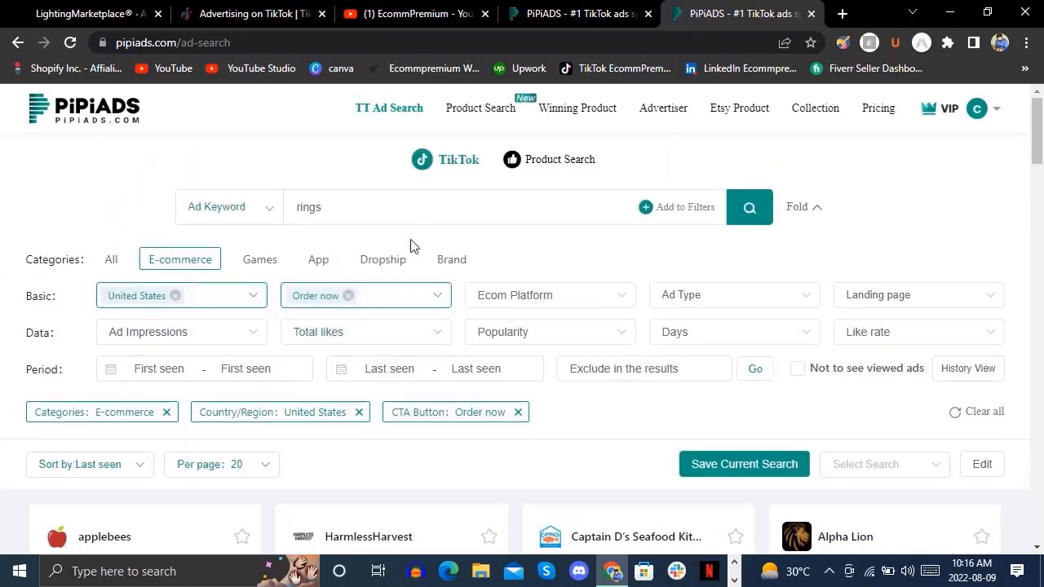
Step: Restrict the ads to the shopify e-commerce platform
click(573, 301)
click(571, 343)
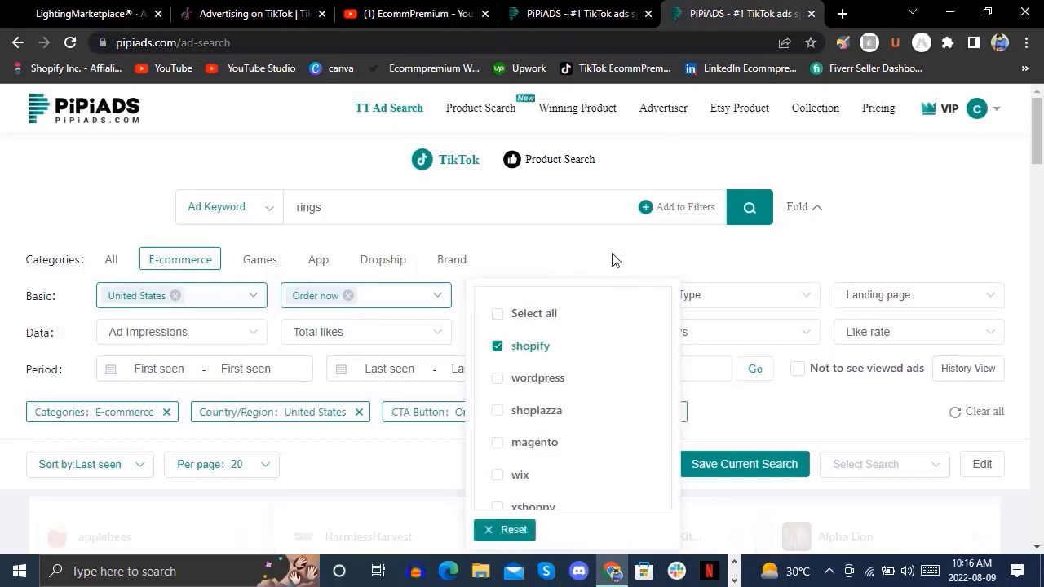
scroll(327, 277, down, 3)
scroll(277, 265, down, 2)
mouse_move(187, 354)
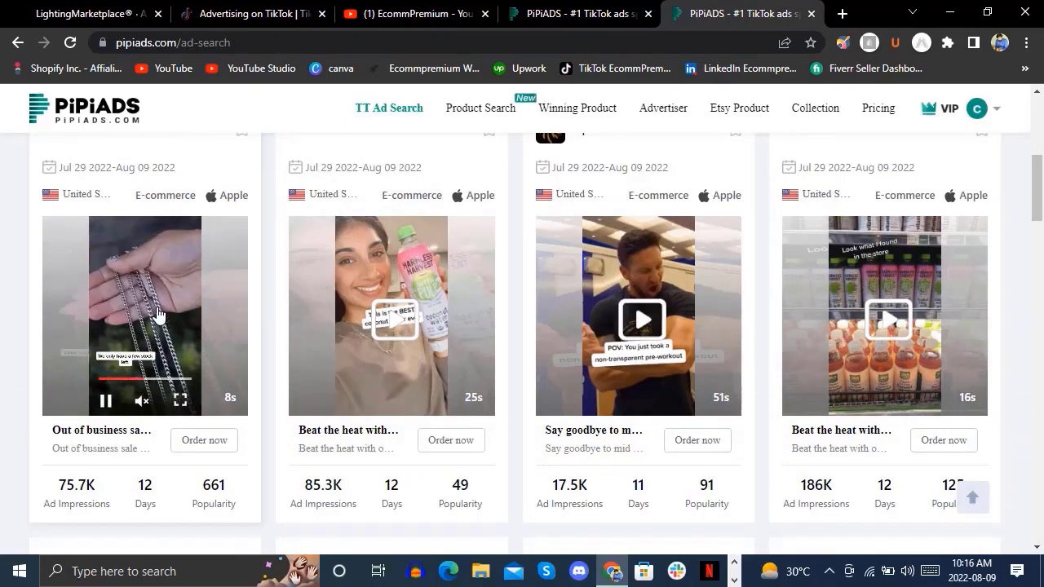
Step: Open the Peak Fashion cuban chain ad popup showing 75.7K impressions and cost estimates
click(161, 316)
scroll(328, 443, down, 2)
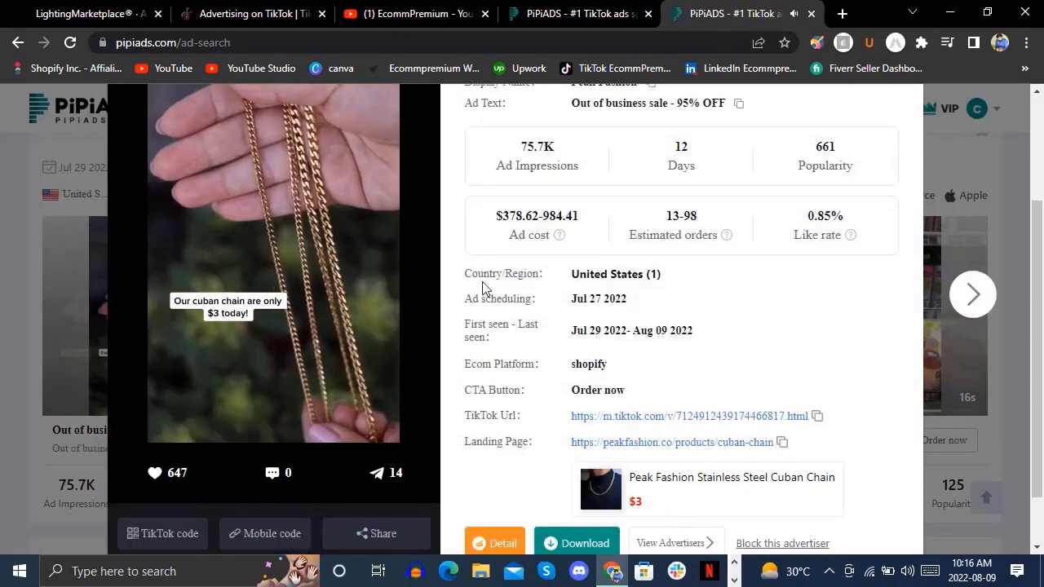
scroll(481, 298, up, 2)
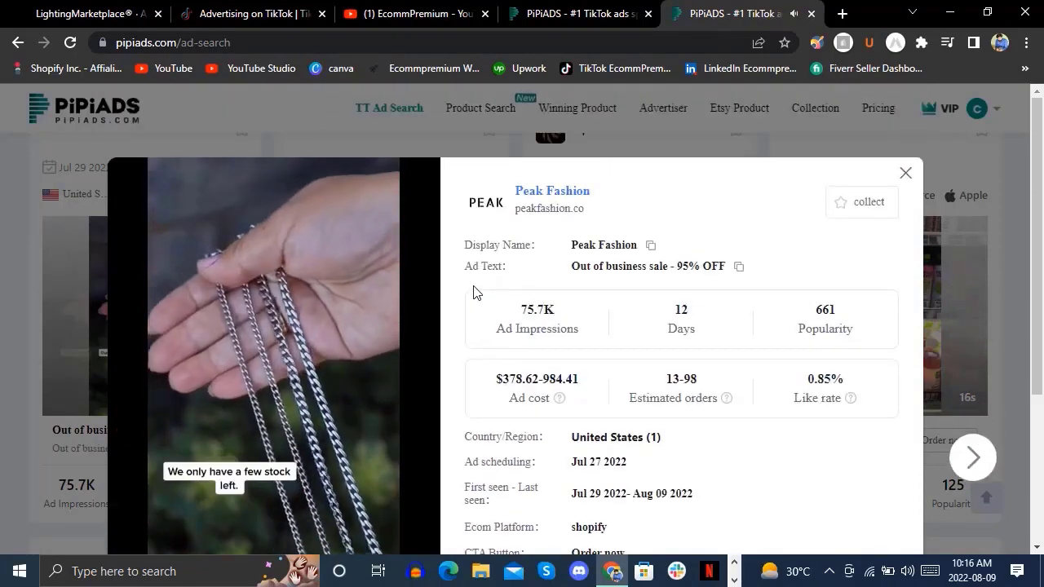
scroll(477, 293, down, 2)
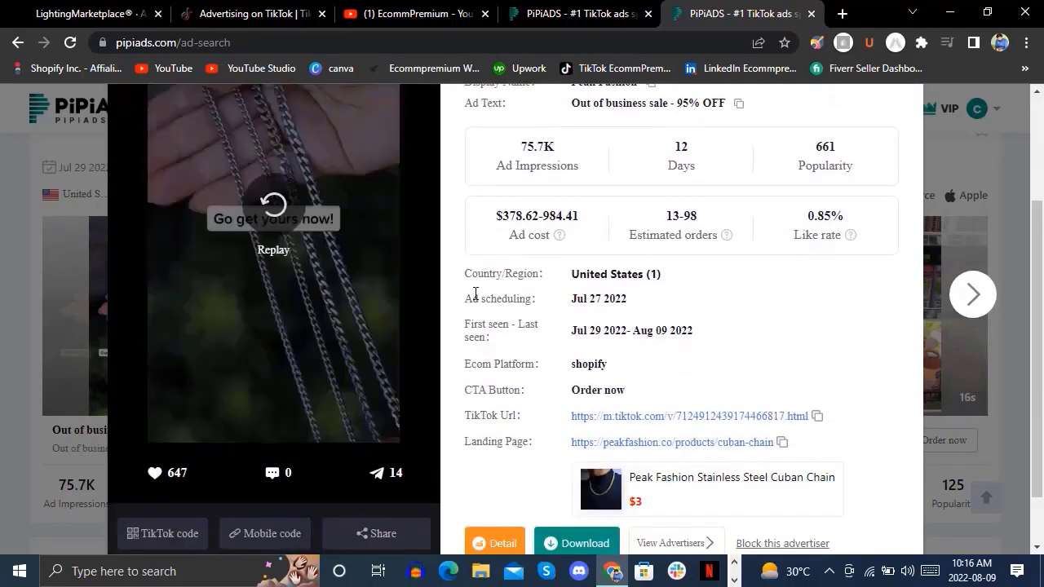
scroll(491, 299, down, 1)
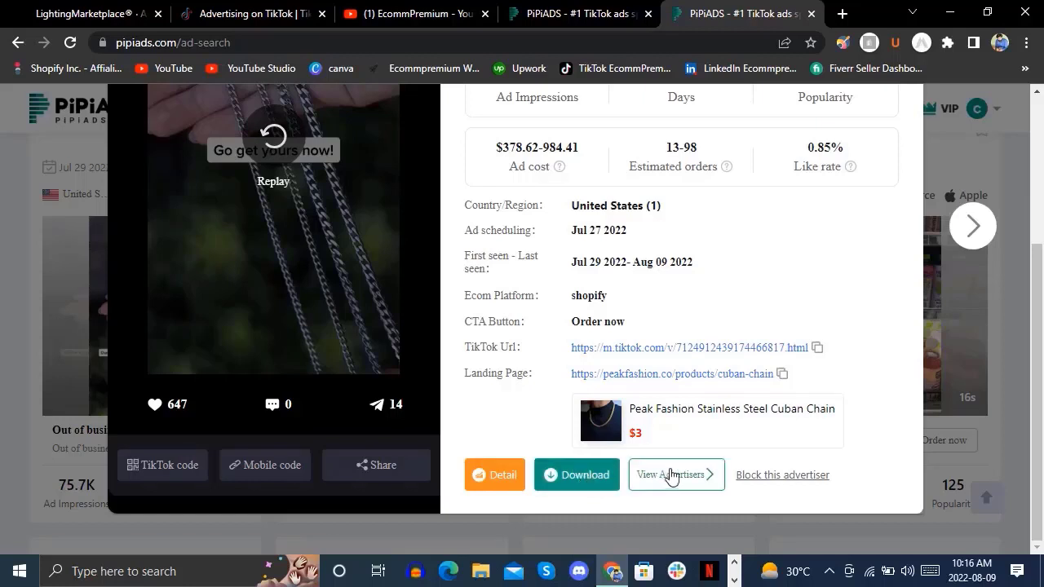
Step: Open the cuban chain Ad Analysis page and review the advertiser peakfashion.co and schedule
click(493, 482)
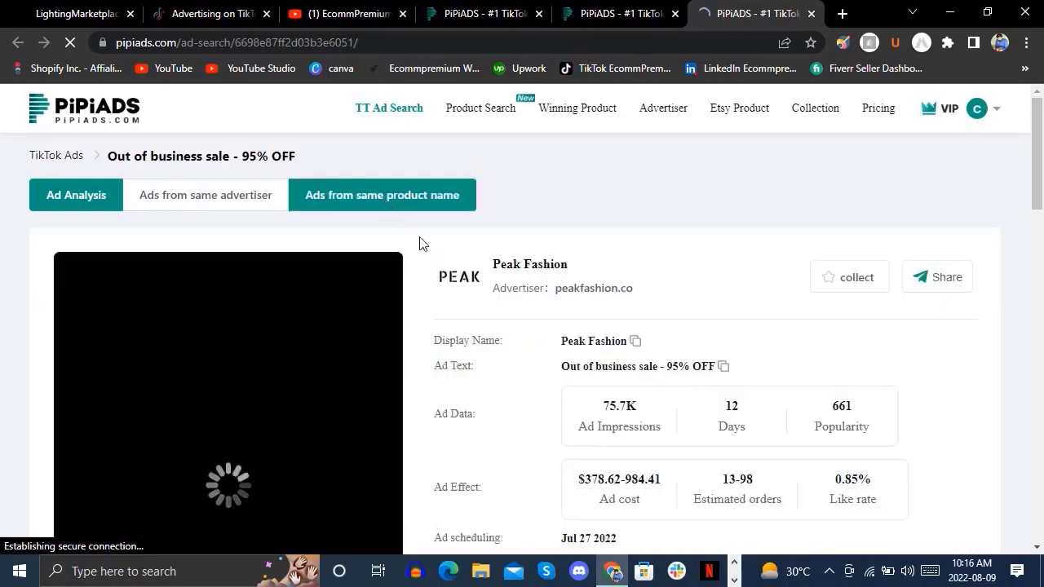
scroll(416, 245, down, 4)
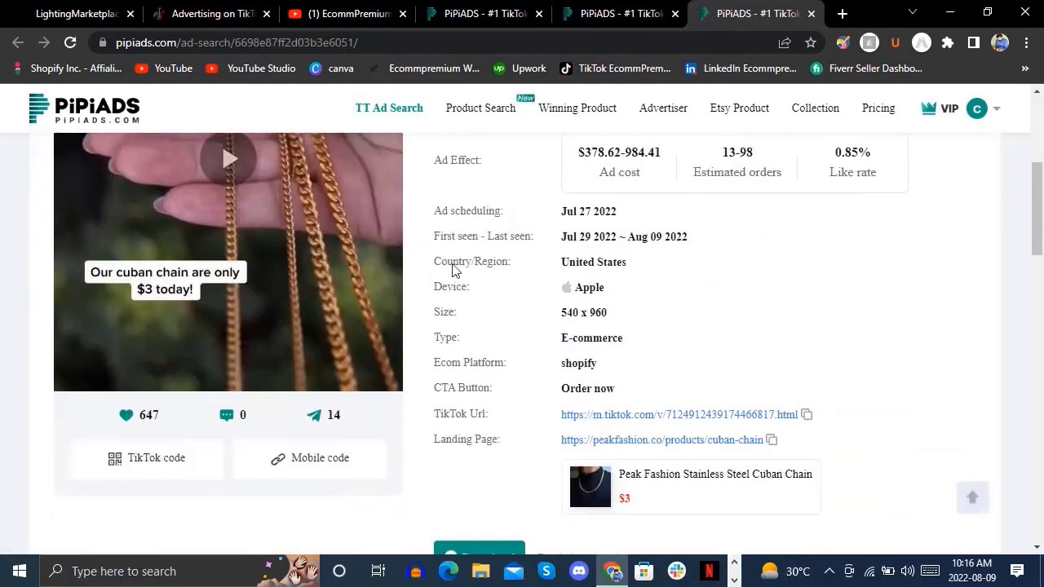
scroll(451, 257, up, 3)
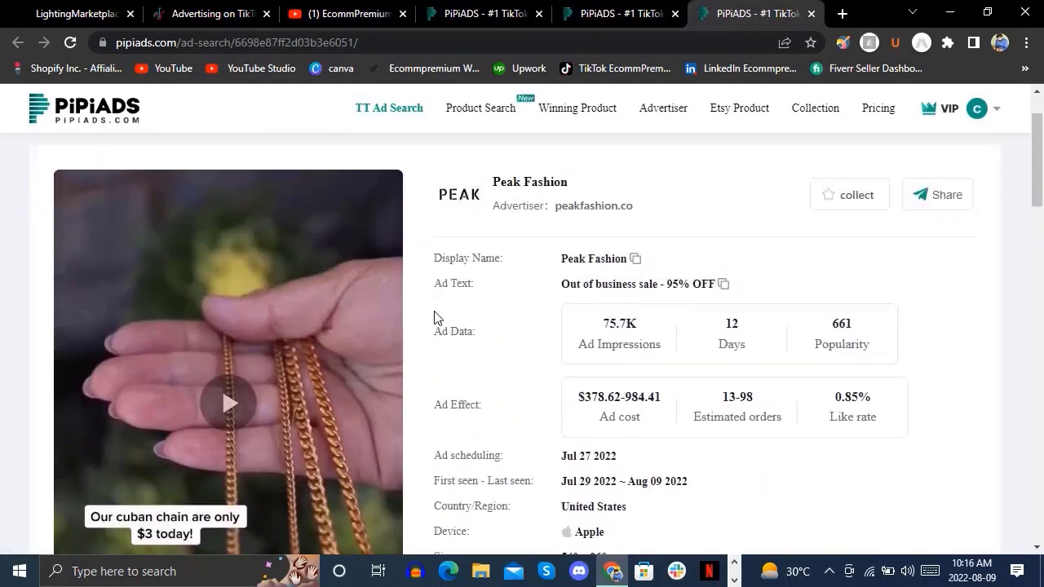
scroll(434, 319, down, 2)
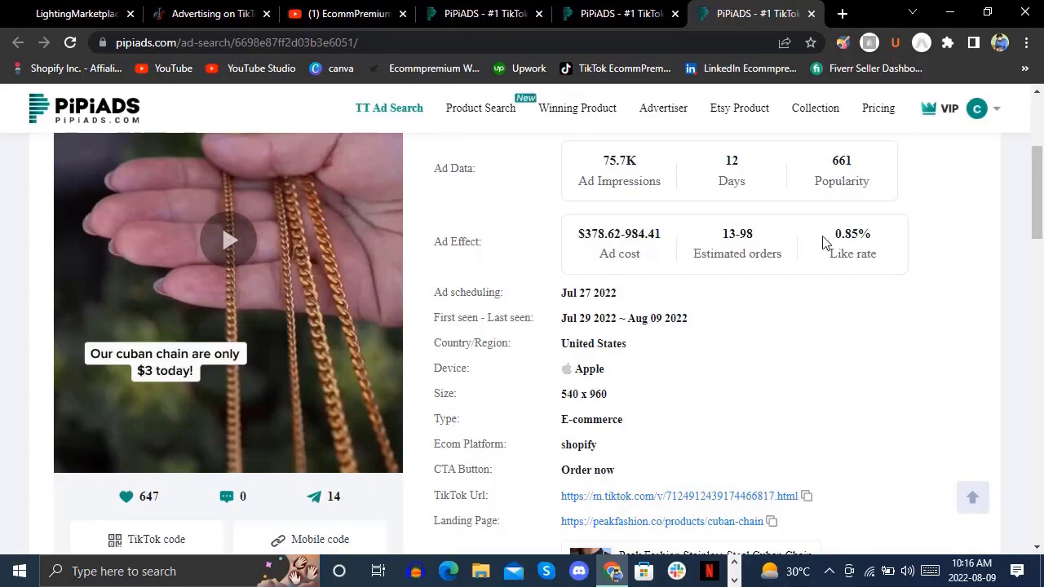
scroll(765, 264, down, 3)
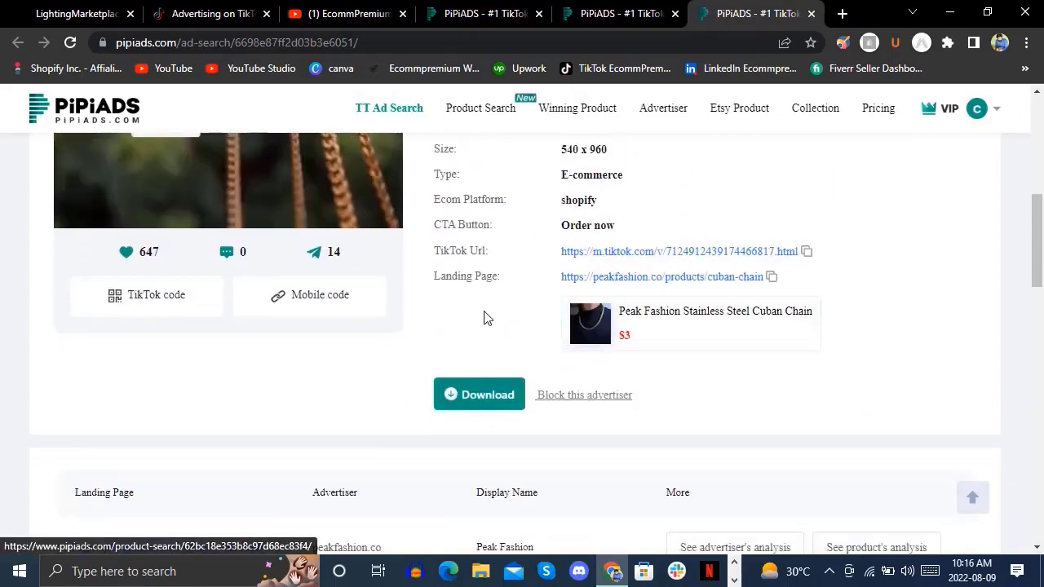
scroll(485, 317, down, 2)
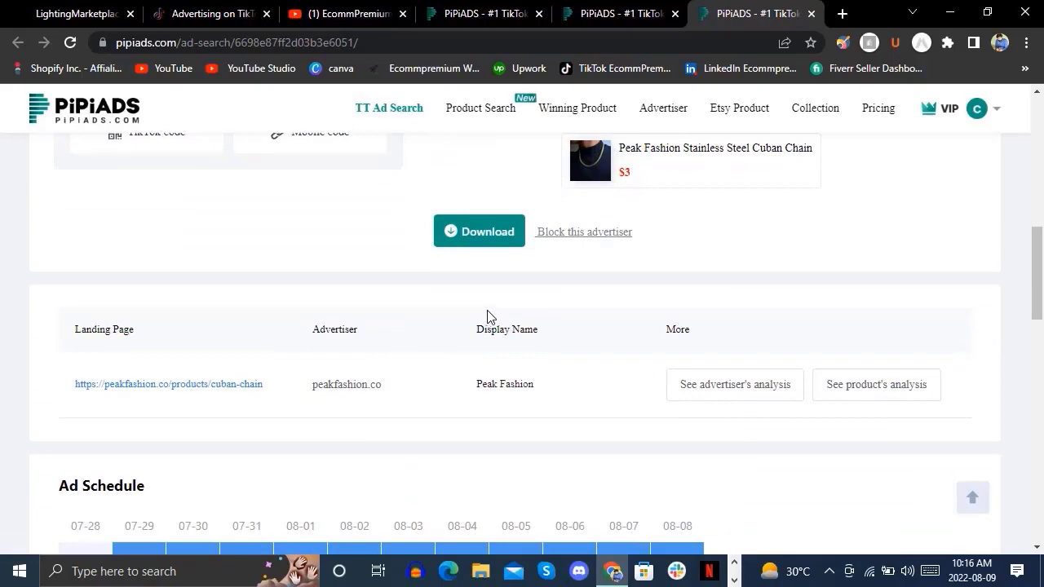
scroll(489, 314, down, 3)
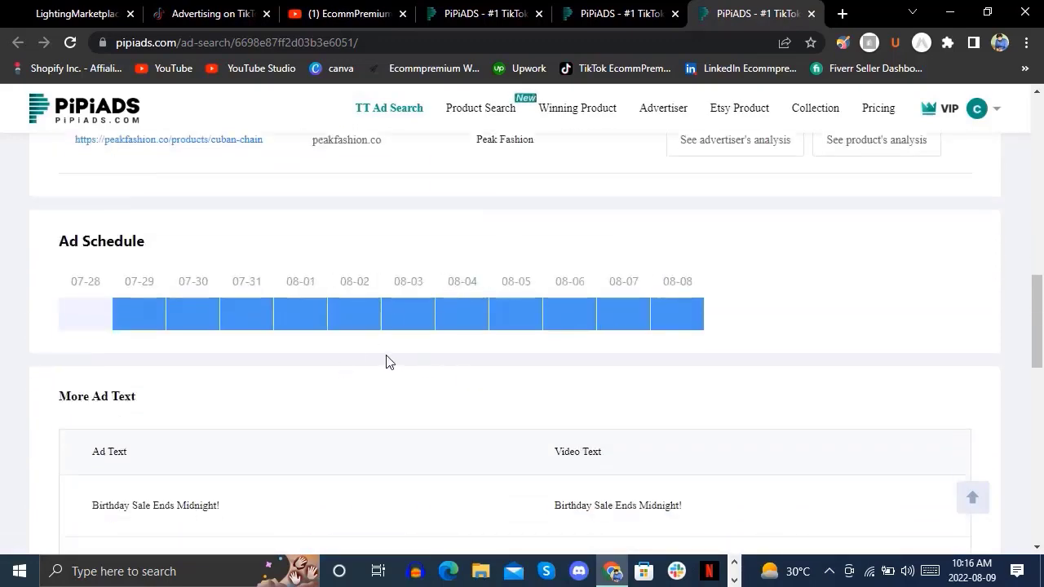
scroll(387, 362, down, 3)
scroll(388, 359, down, 3)
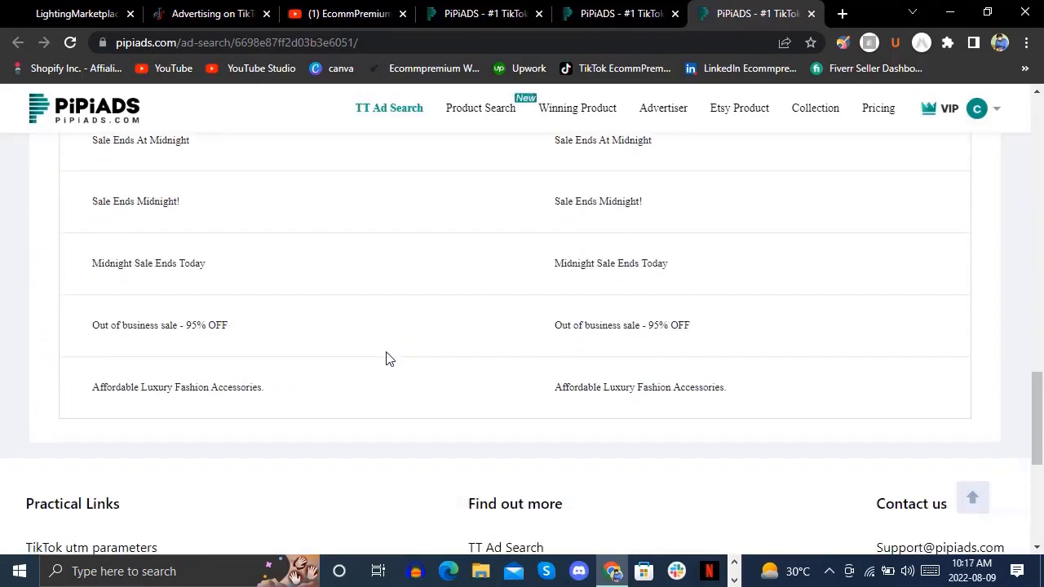
scroll(387, 359, down, 3)
scroll(410, 331, up, 8)
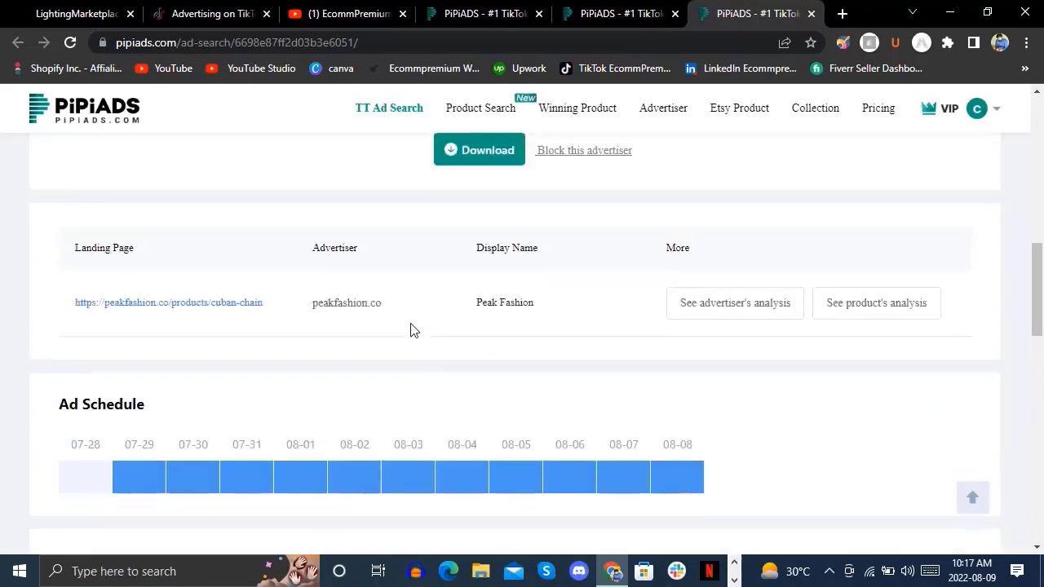